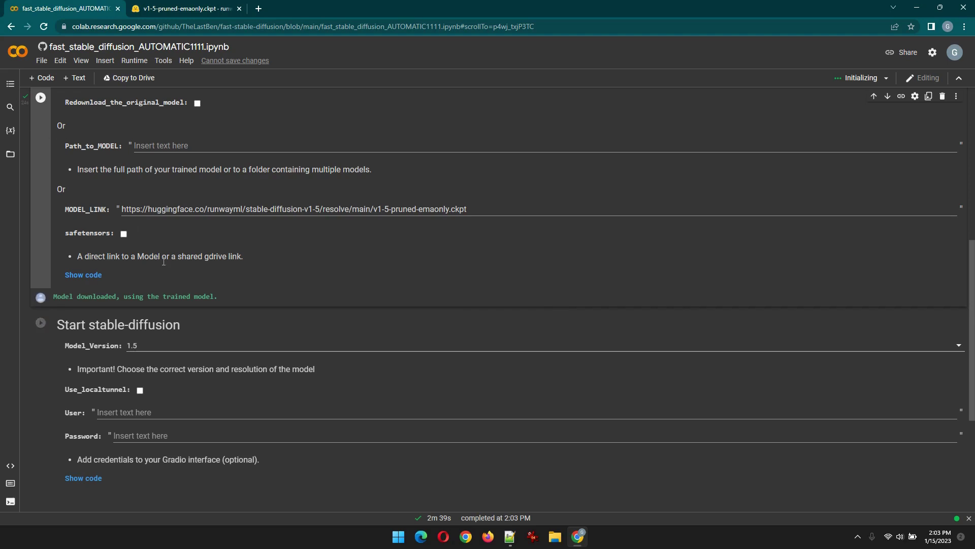
Run the Start stable-diffusion cell with Model_Version 1.5 and open the public Gradio link from its output.
{"action": "scroll", "coordinate": [199, 289], "scroll_direction": "down", "scroll_amount": 1}
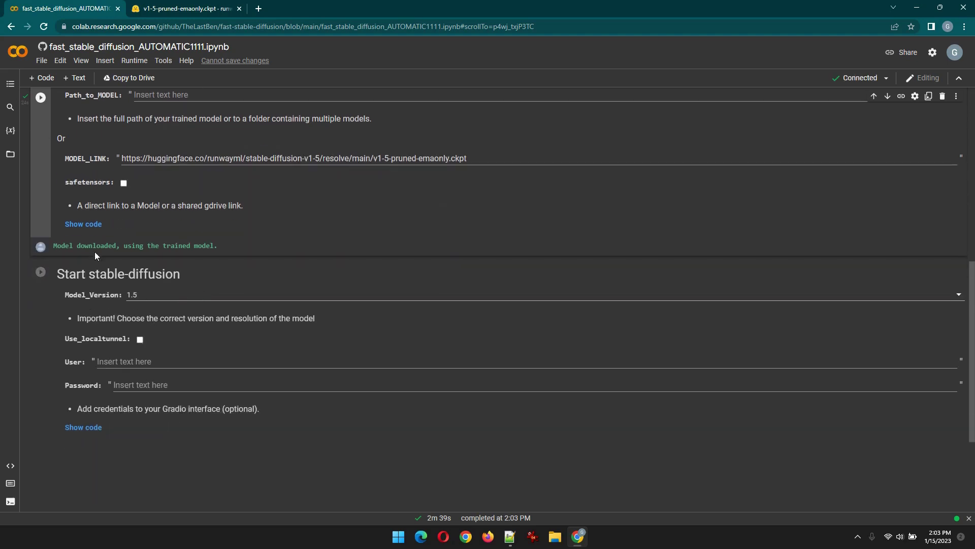
{"action": "left_click", "coordinate": [177, 297]}
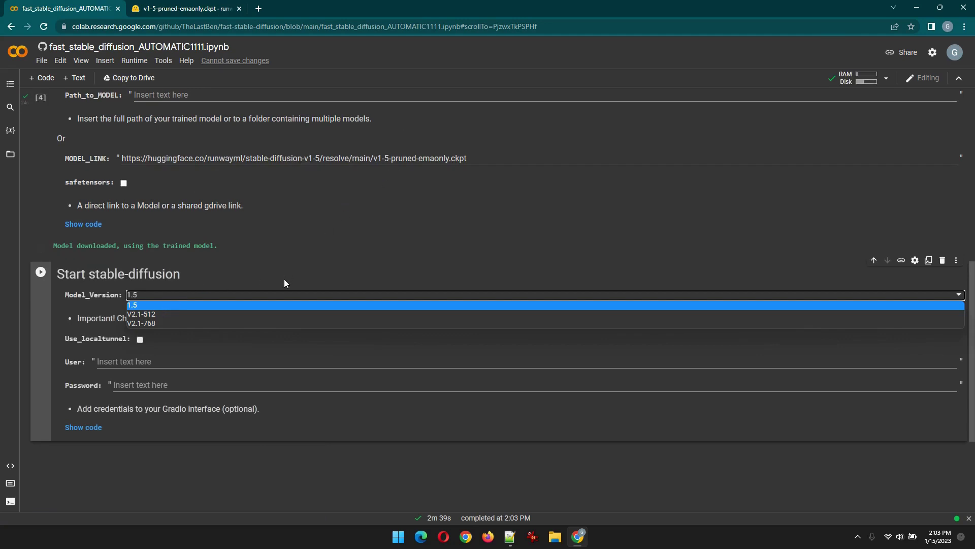
{"action": "left_click", "coordinate": [122, 305]}
{"action": "left_click", "coordinate": [40, 272]}
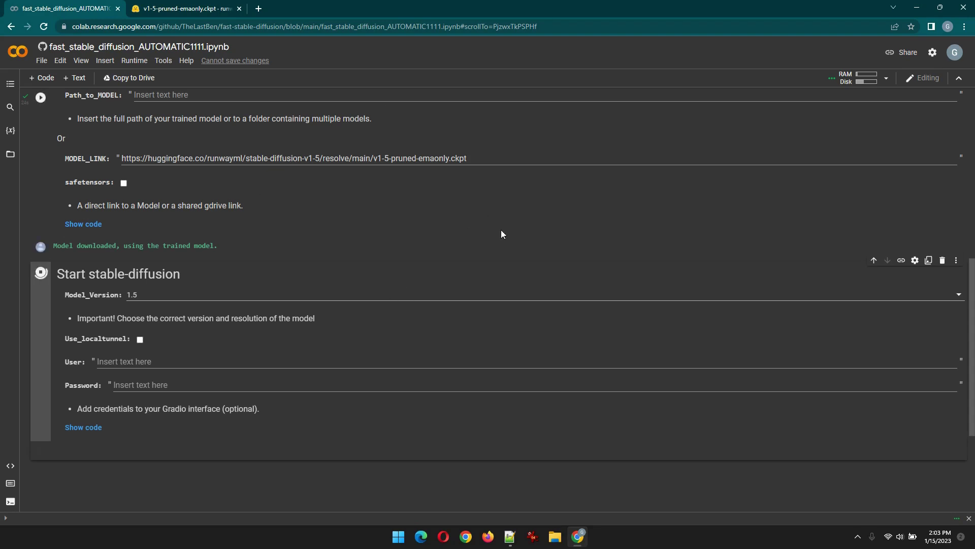
{"action": "scroll", "coordinate": [490, 249], "scroll_direction": "down", "scroll_amount": 3}
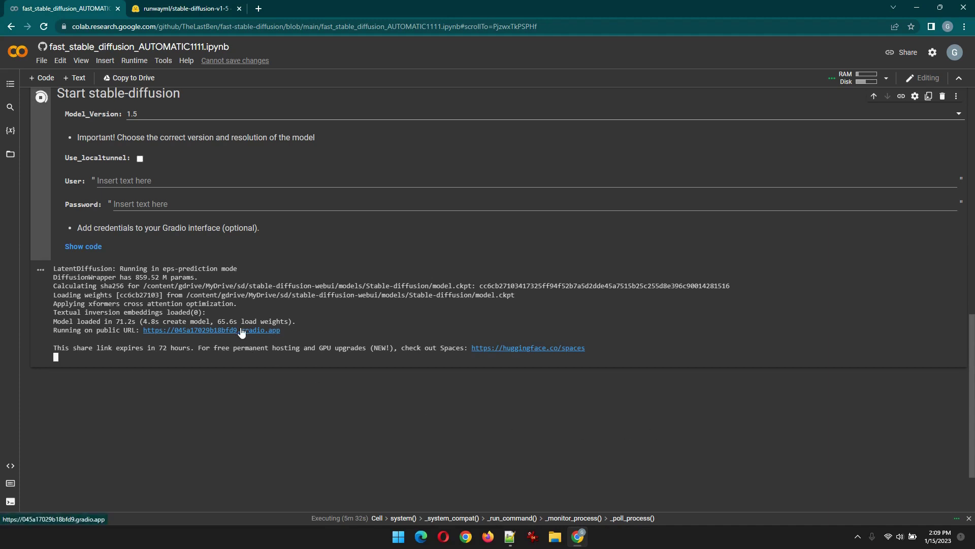
{"action": "left_click", "coordinate": [200, 332]}
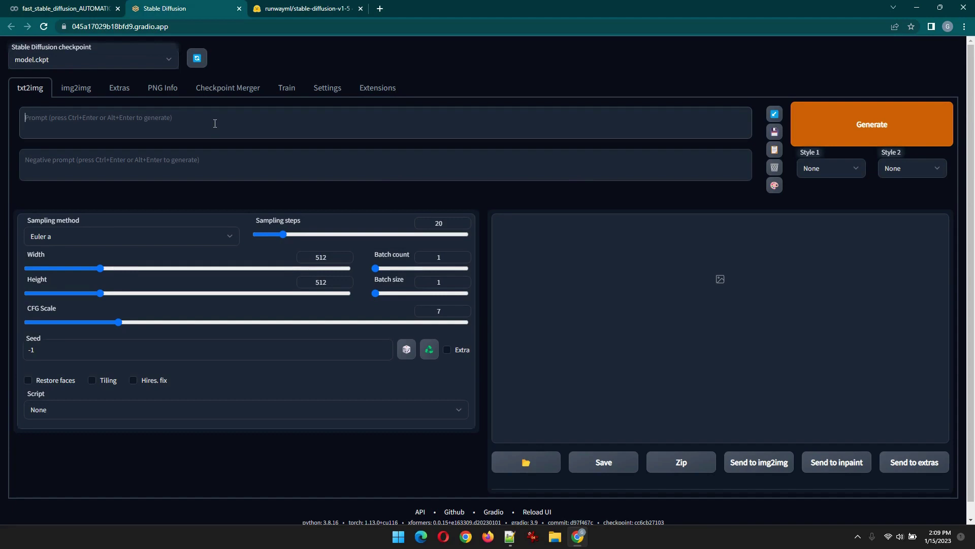
Generate an image from the prompt "people waiting at a lonely dark bus stop at dark city night, by edward hopper".
{"action": "type", "text": "people"}
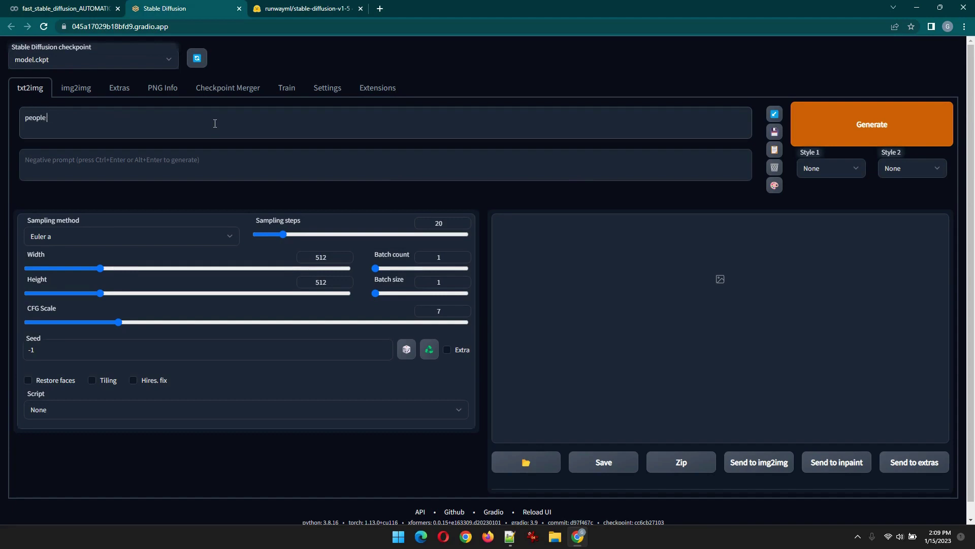
{"action": "type", "text": " waitung at a lonely dark bus "}
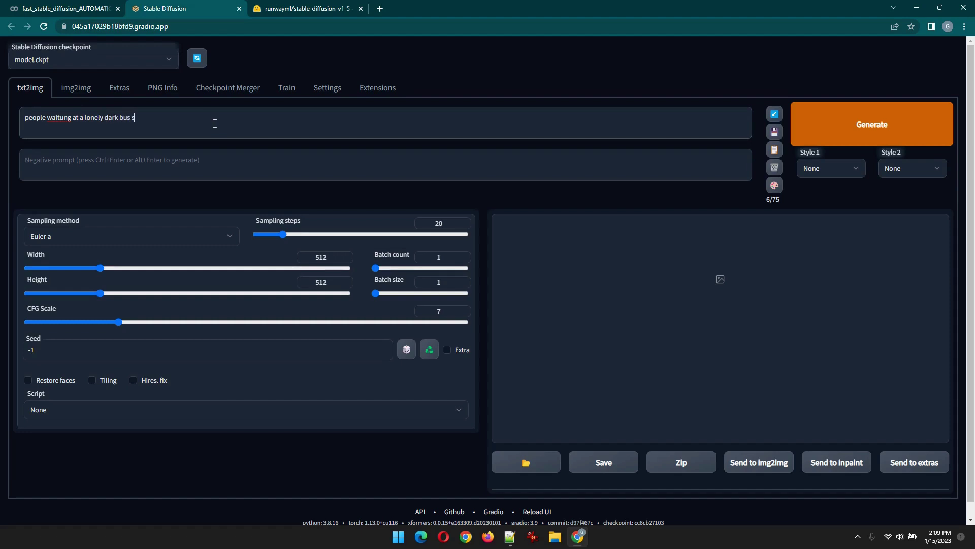
{"action": "type", "text": "stop at dark city night, by edwa"}
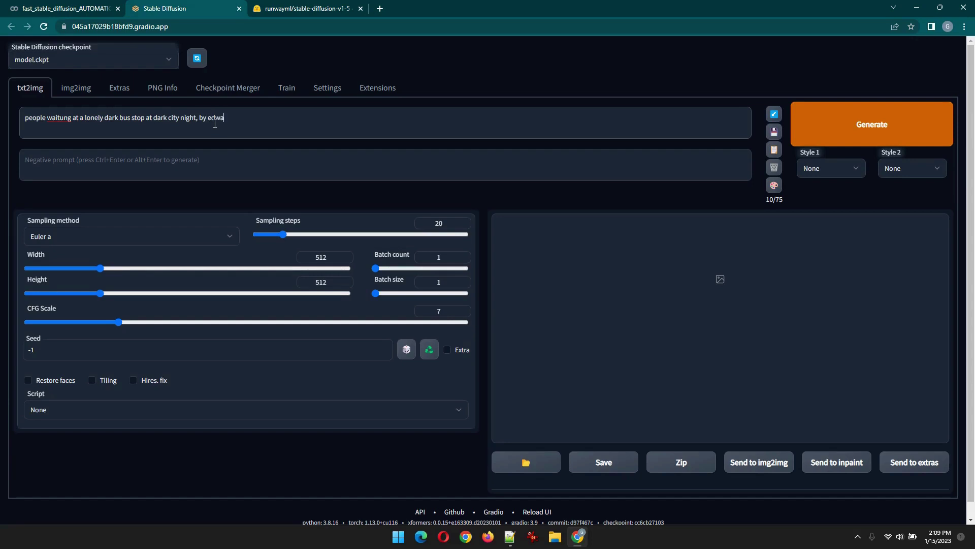
{"action": "type", "text": "rd hopp"}
{"action": "key", "text": "BackSpace"}
{"action": "type", "text": "i"}
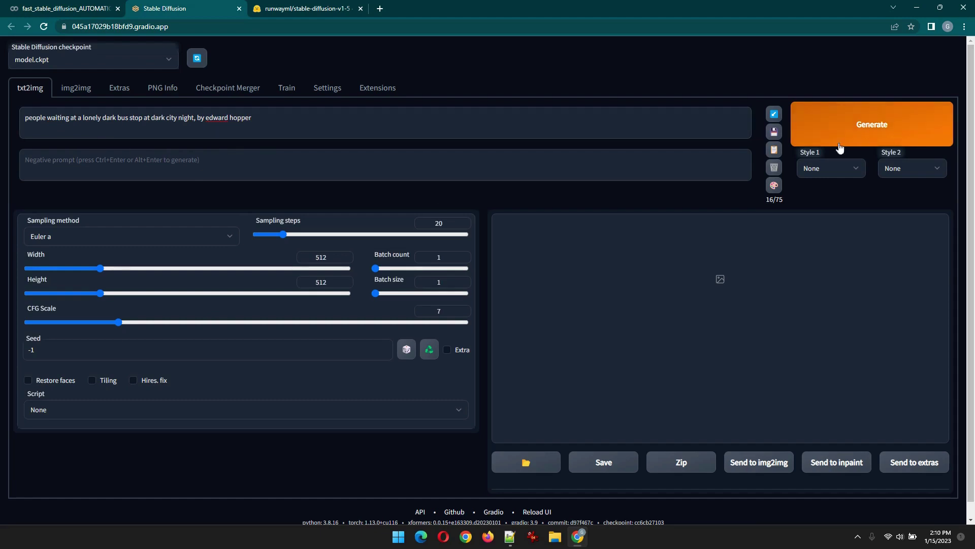
{"action": "key", "text": "ctrl+Return"}
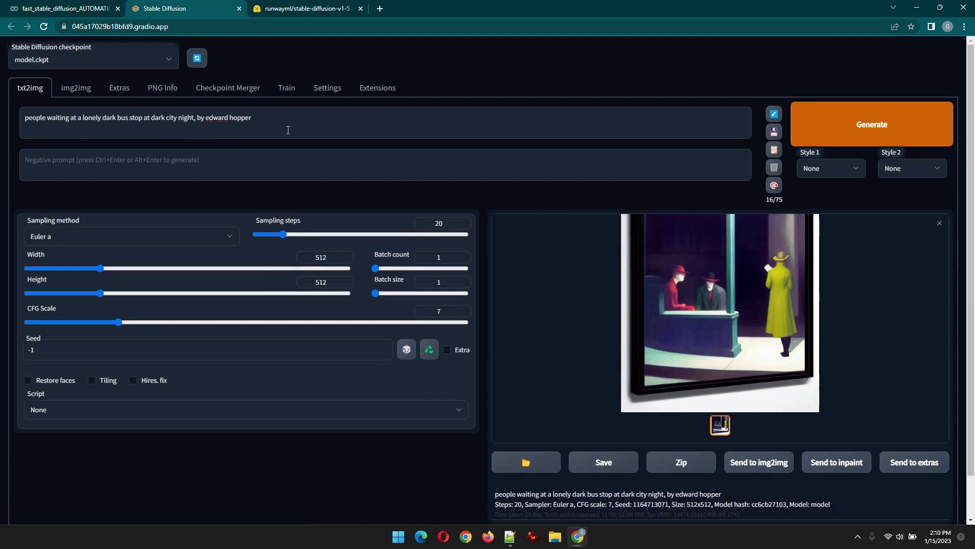
Enter the negative prompt "frame, gallery, museum" and generate a new image.
{"action": "left_click", "coordinate": [252, 154]}
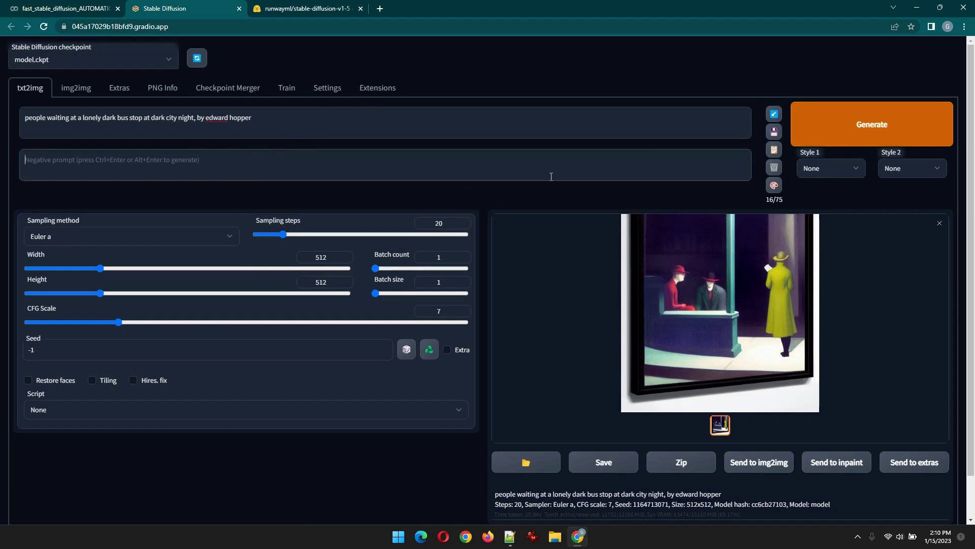
{"action": "type", "text": "frame,"}
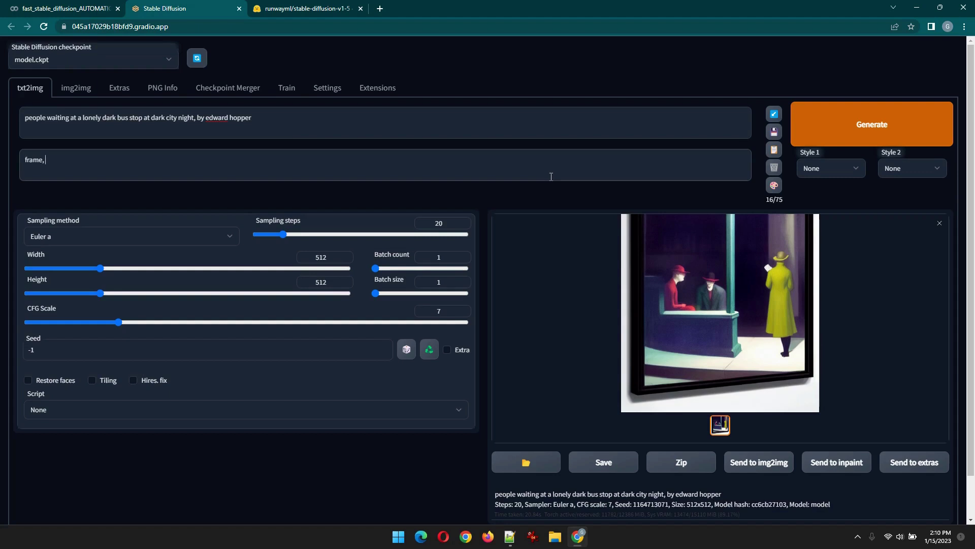
{"action": "type", "text": " gallery, museum"}
{"action": "left_click", "coordinate": [859, 133]}
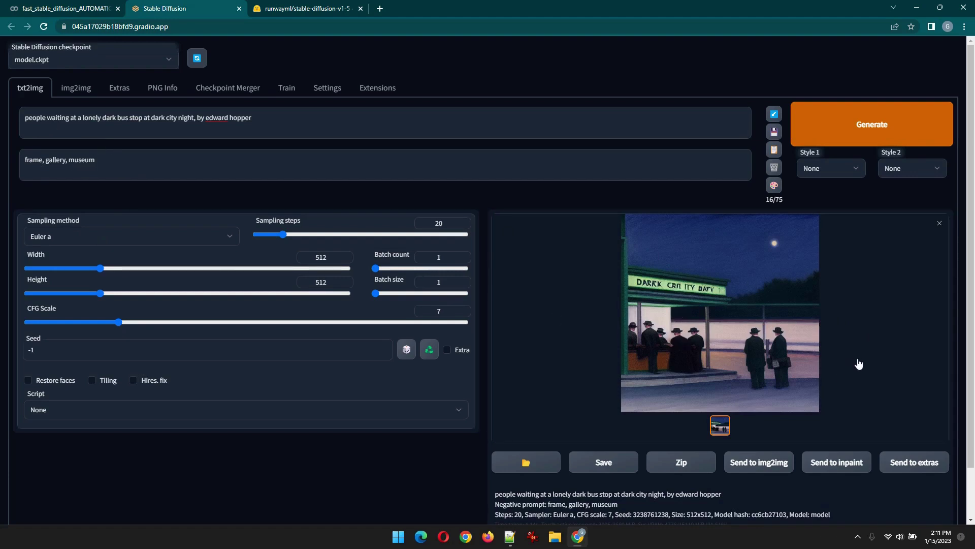
Generate another image with the same prompts, and once more after adding "border" to the negative prompt.
{"action": "left_click", "coordinate": [879, 139]}
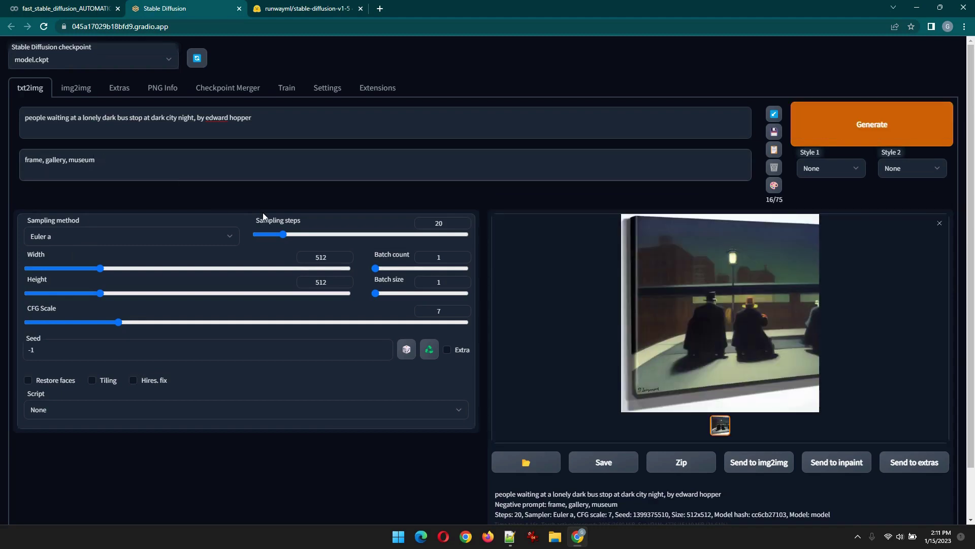
{"action": "type", "text": "border"}
{"action": "left_click", "coordinate": [858, 127]}
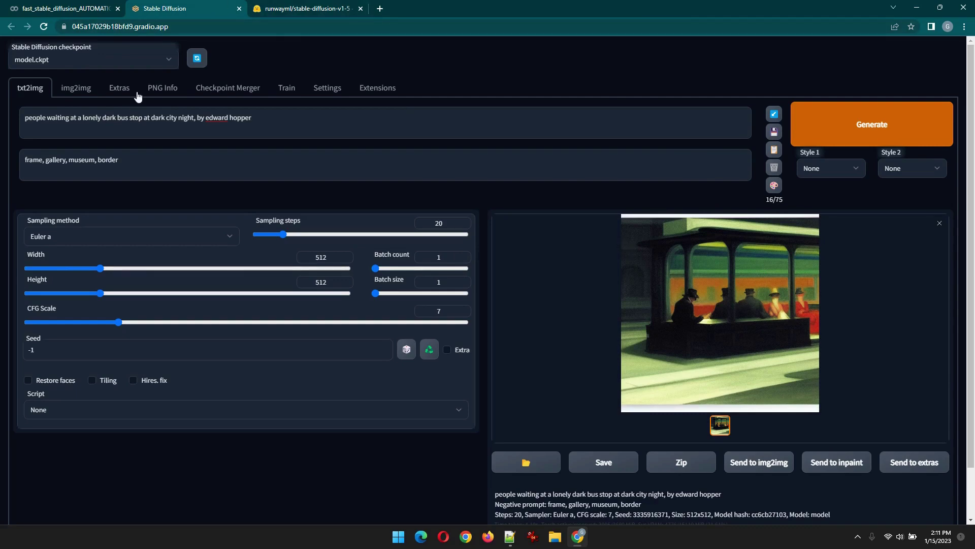
Return to the Colab notebook and terminate its current runtime session through the session manager.
{"action": "left_click", "coordinate": [67, 8]}
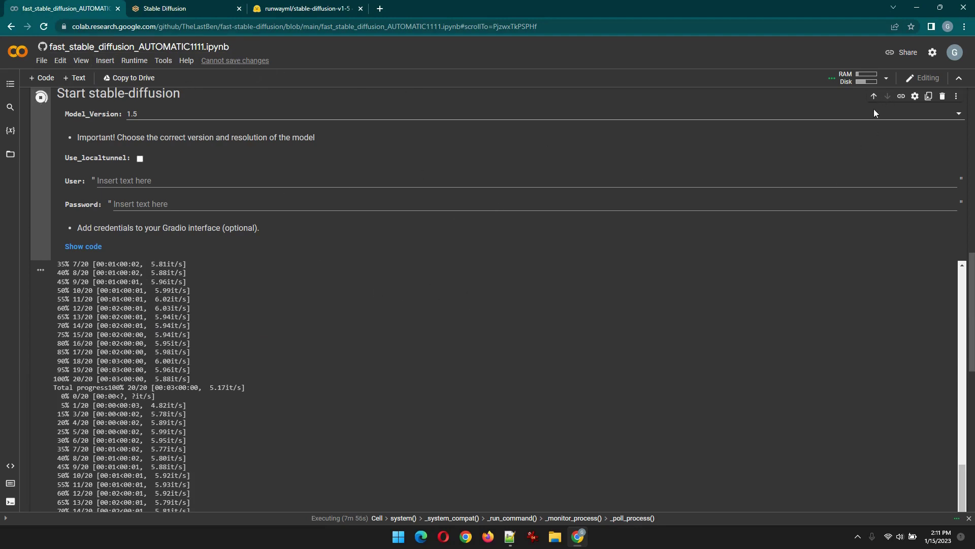
{"action": "left_click", "coordinate": [886, 78]}
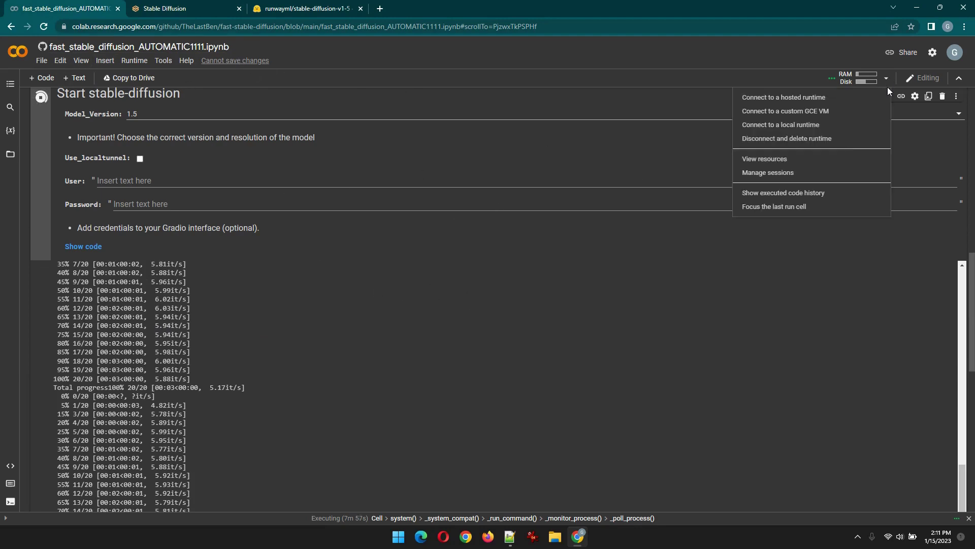
{"action": "left_click", "coordinate": [785, 175]}
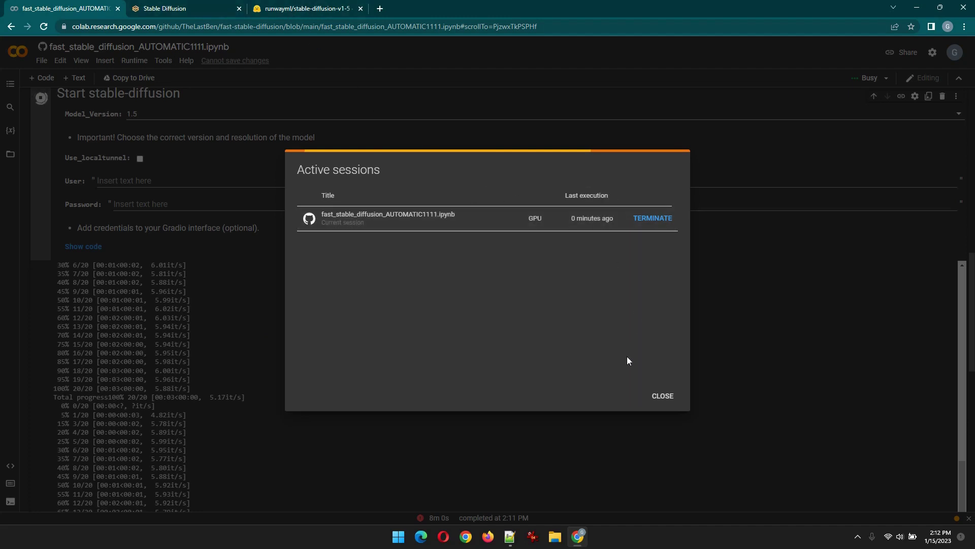
{"action": "left_click", "coordinate": [664, 401]}
Switch to the URL list in Notepad++ and open the dreamlike-photoreal-2.0 Hugging Face page in the browser.
{"action": "key", "text": "alt+Tab"}
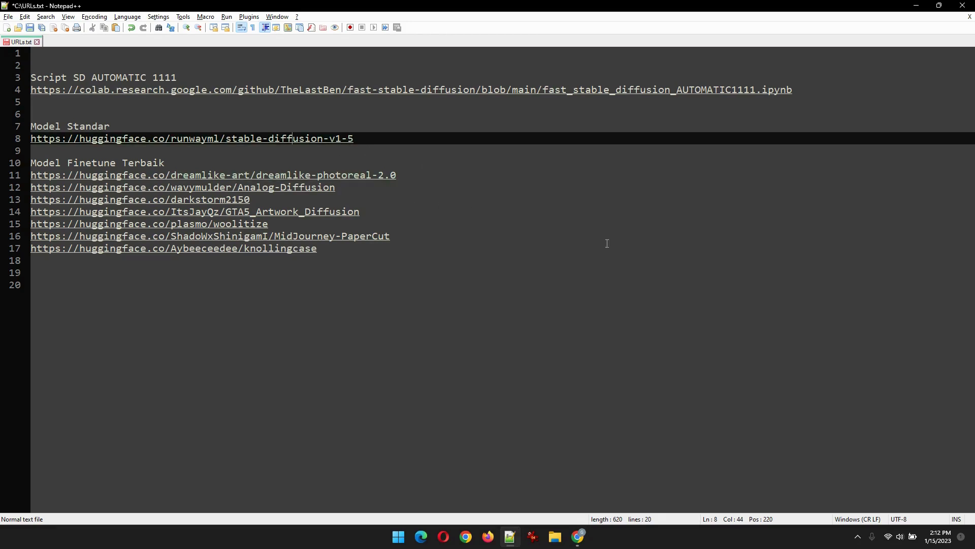
{"action": "double_click", "coordinate": [365, 175]}
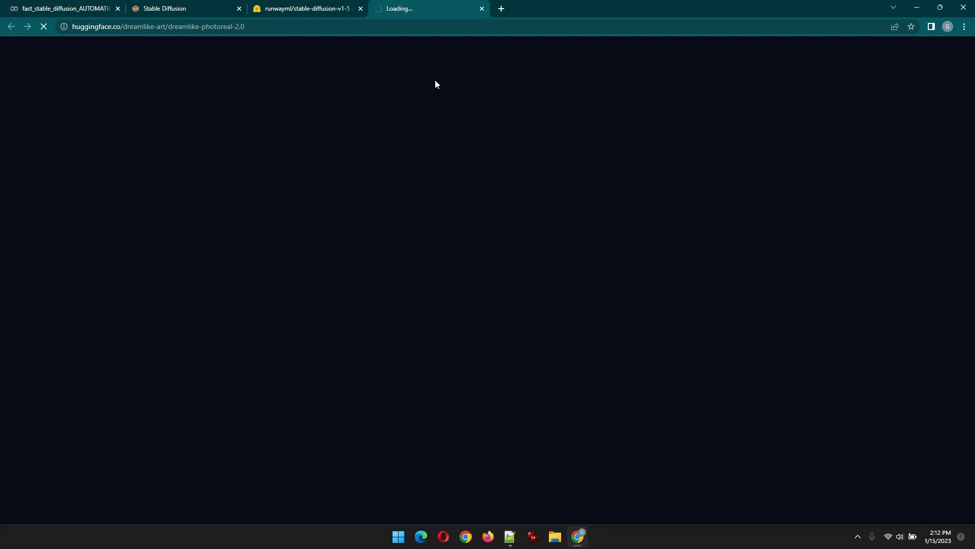
{"action": "left_click", "coordinate": [325, 9]}
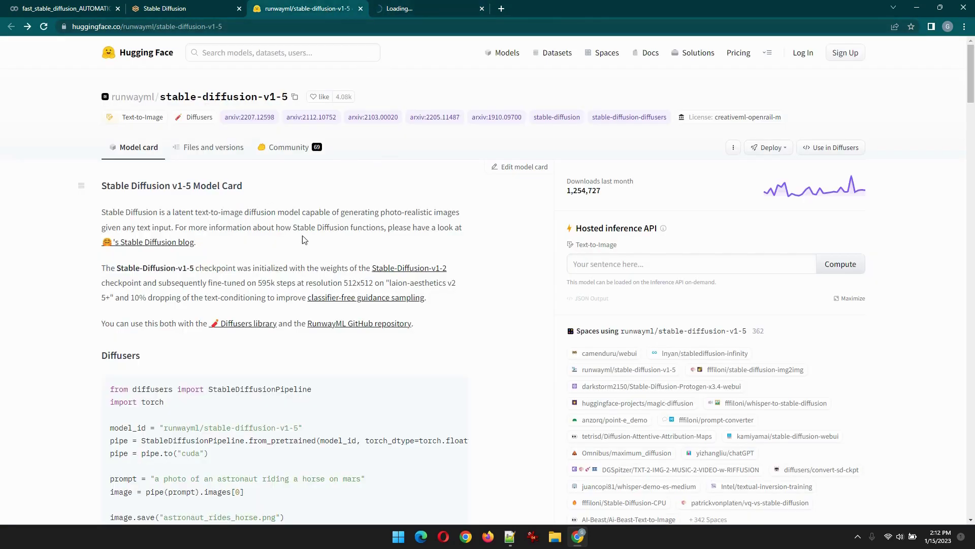
{"action": "left_click", "coordinate": [443, 6]}
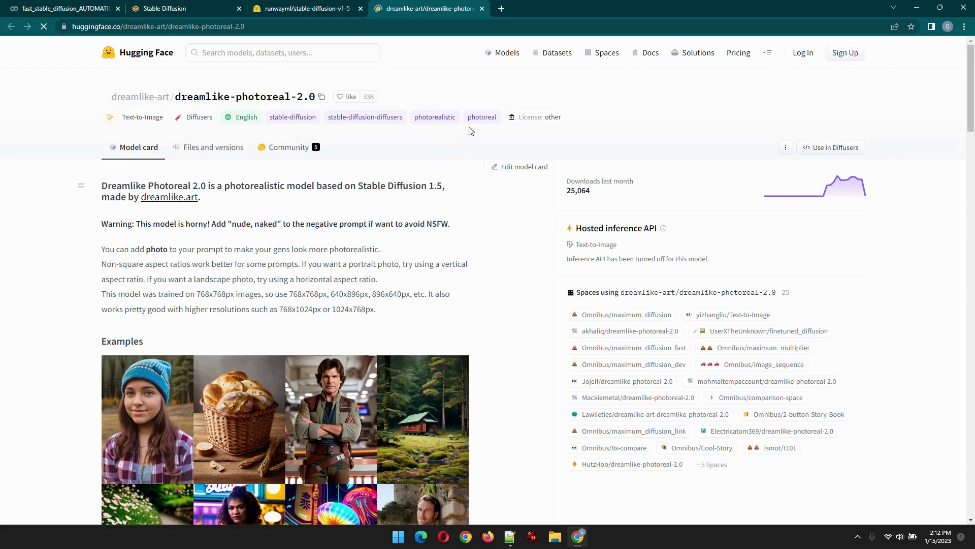
Examine the dreamlike-photoreal-2.0 model card, including its usage notes and example images.
{"action": "scroll", "coordinate": [462, 145], "scroll_direction": "down", "scroll_amount": 4}
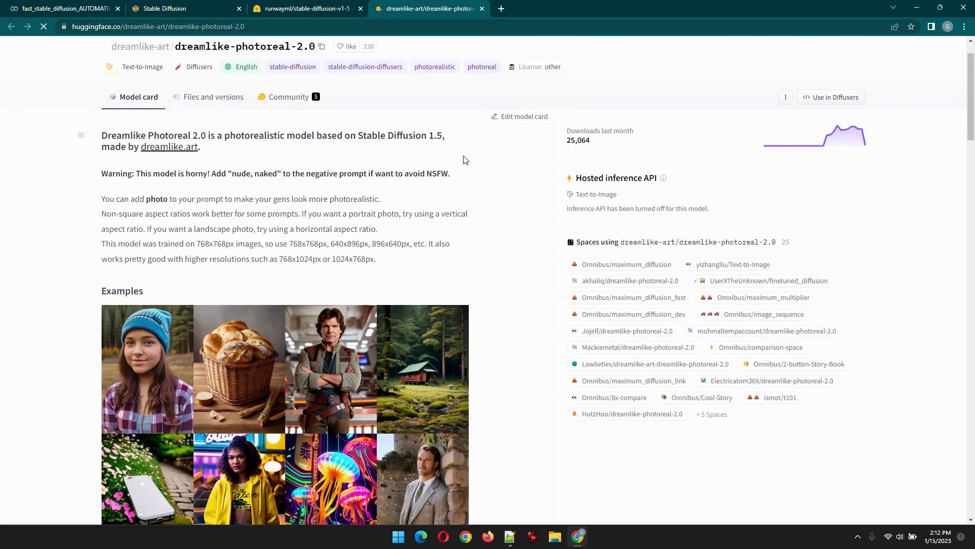
{"action": "scroll", "coordinate": [465, 162], "scroll_direction": "down", "scroll_amount": 4}
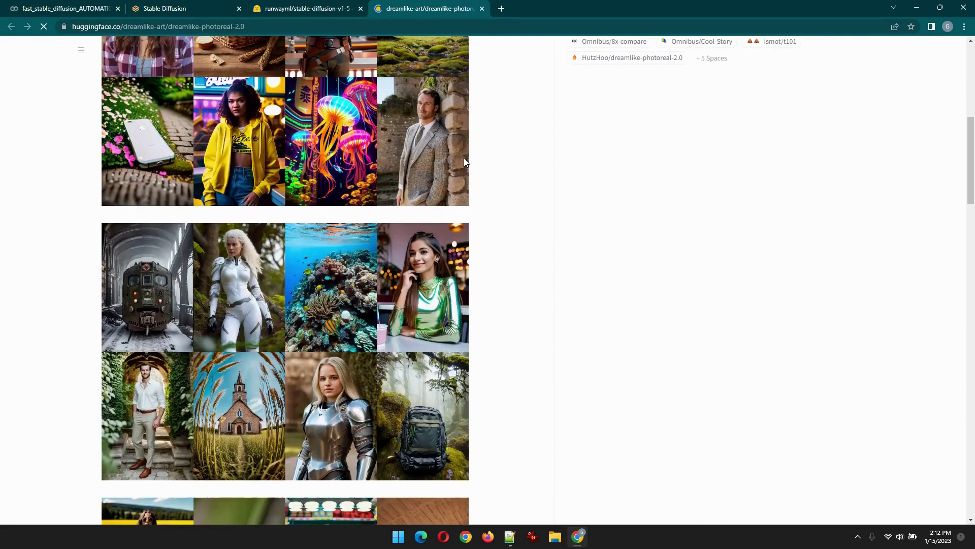
{"action": "scroll", "coordinate": [470, 170], "scroll_direction": "down", "scroll_amount": 4}
{"action": "scroll", "coordinate": [472, 169], "scroll_direction": "down", "scroll_amount": 5}
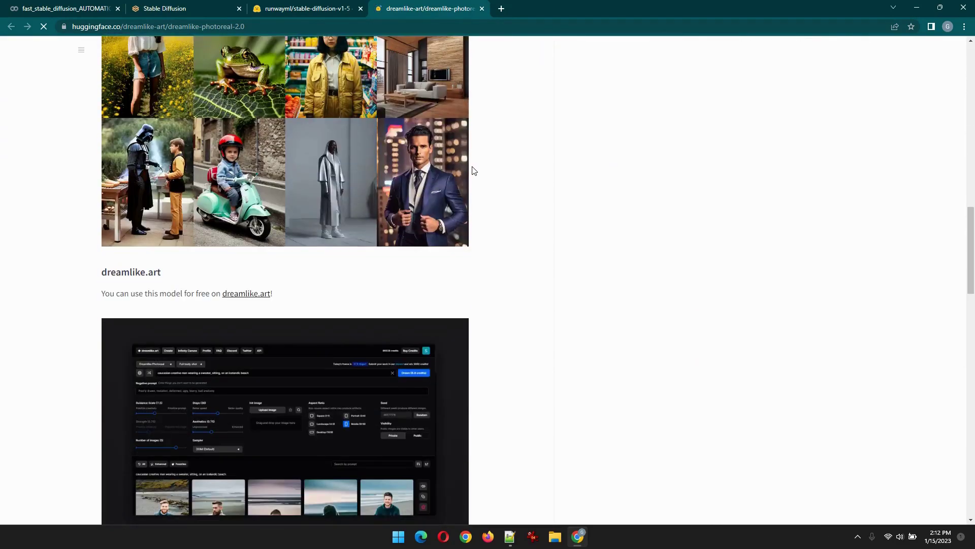
{"action": "scroll", "coordinate": [472, 169], "scroll_direction": "up", "scroll_amount": 8}
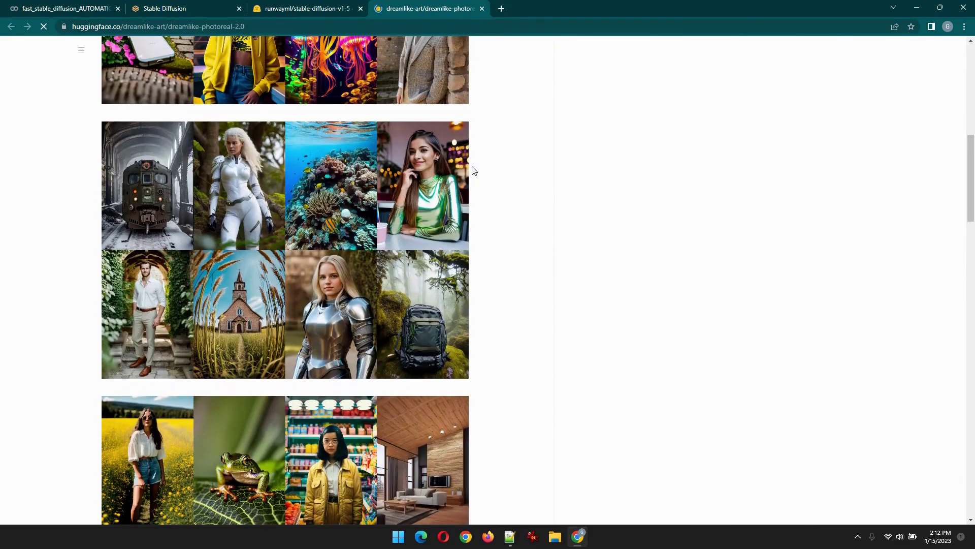
{"action": "scroll", "coordinate": [473, 169], "scroll_direction": "up", "scroll_amount": 2}
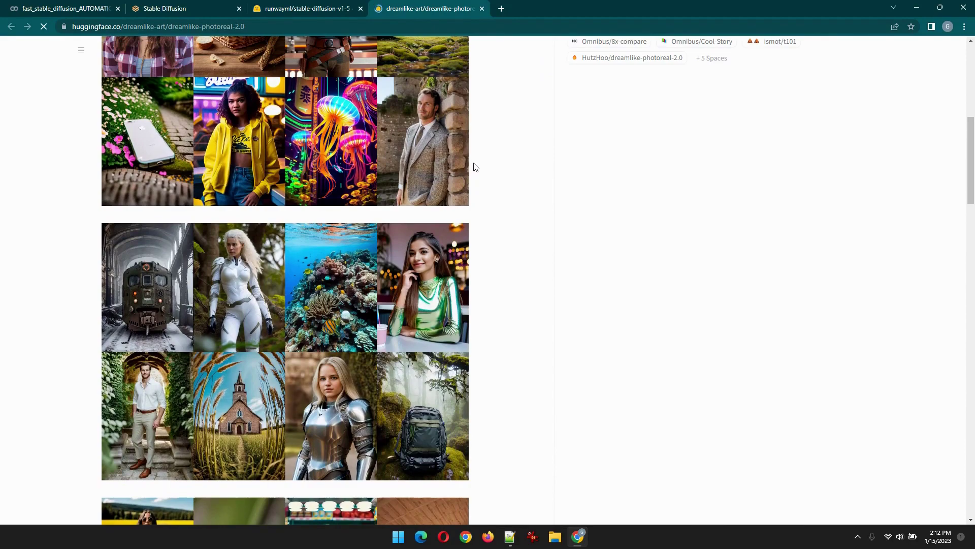
{"action": "scroll", "coordinate": [510, 242], "scroll_direction": "down", "scroll_amount": 2}
{"action": "scroll", "coordinate": [511, 242], "scroll_direction": "up", "scroll_amount": 8}
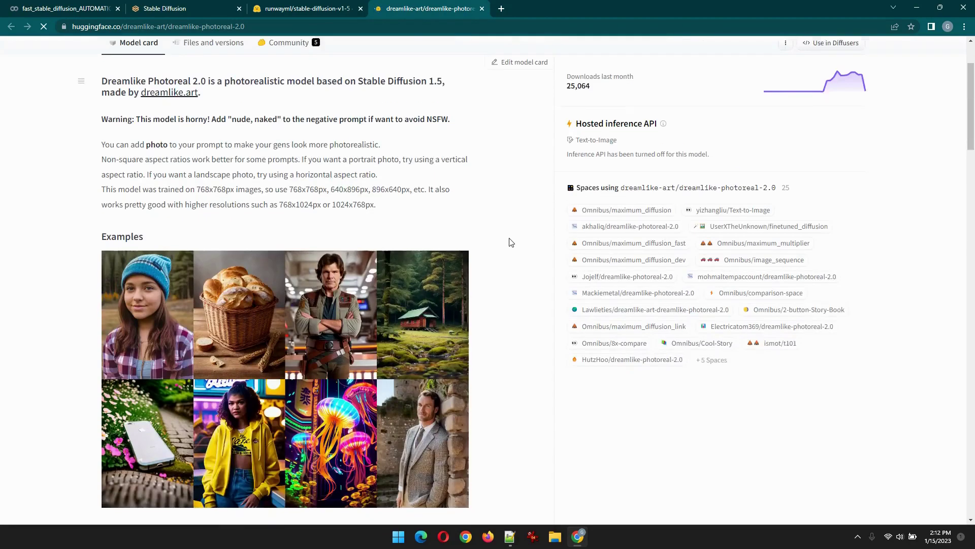
{"action": "scroll", "coordinate": [511, 242], "scroll_direction": "down", "scroll_amount": 2}
{"action": "scroll", "coordinate": [509, 242], "scroll_direction": "up", "scroll_amount": 3}
{"action": "scroll", "coordinate": [501, 284], "scroll_direction": "up", "scroll_amount": 1}
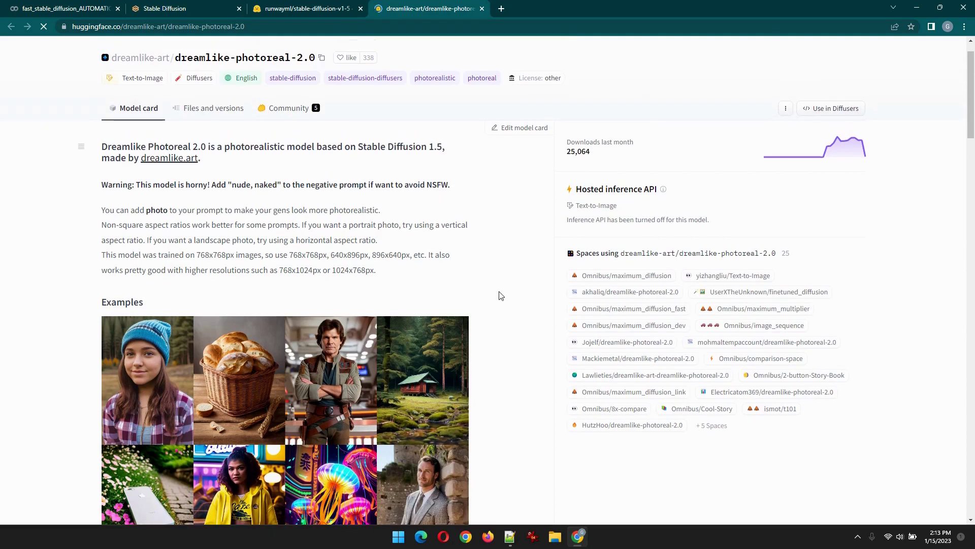
{"action": "scroll", "coordinate": [500, 295], "scroll_direction": "up", "scroll_amount": 1}
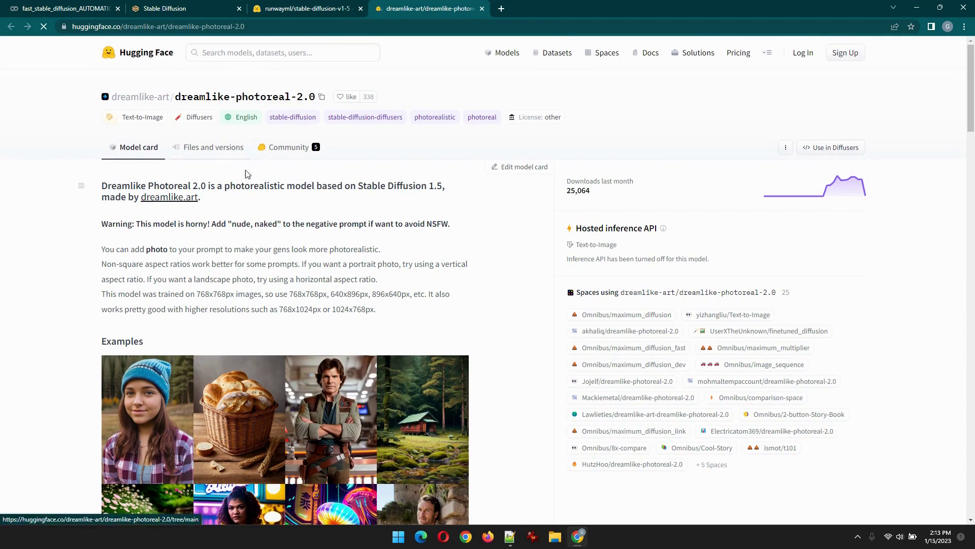
Open the file page of dreamlike-photoreal-2.0.ckpt from the model repository's files.
{"action": "left_click", "coordinate": [214, 148]}
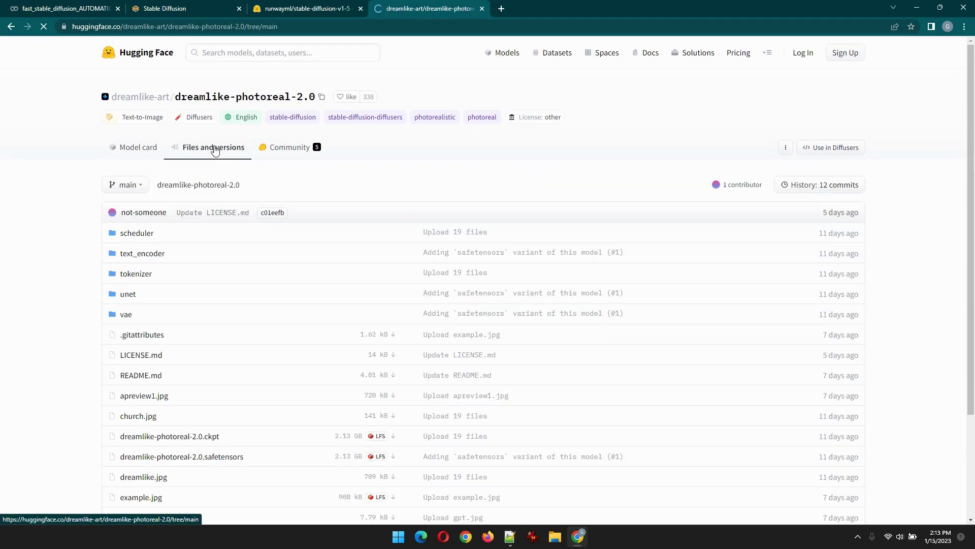
{"action": "scroll", "coordinate": [217, 161], "scroll_direction": "down", "scroll_amount": 2}
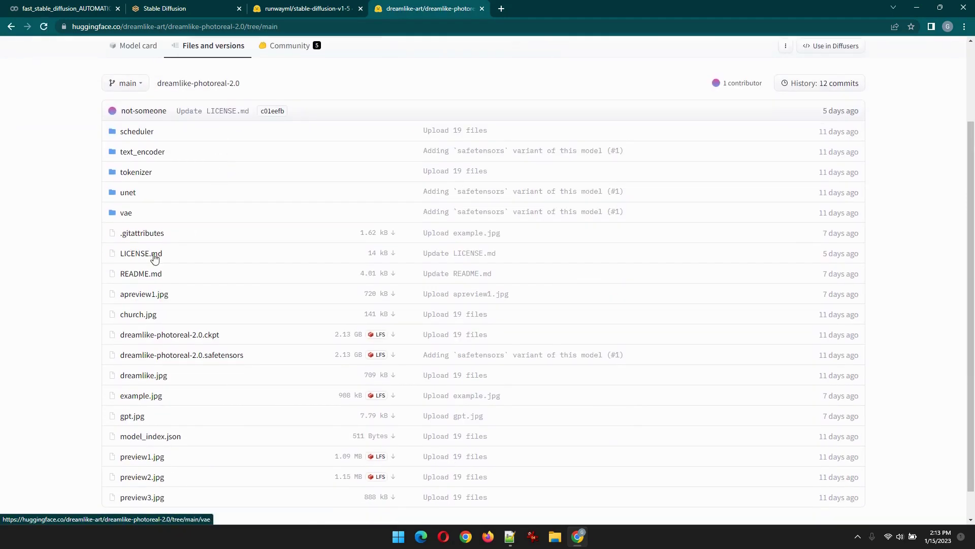
{"action": "left_click", "coordinate": [171, 335]}
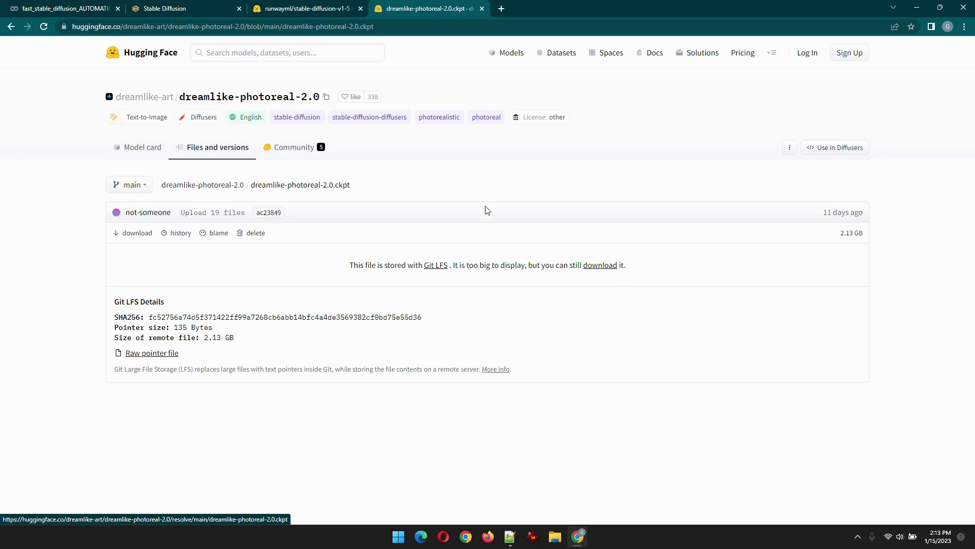
Check the MODEL_LINK field in the notebook's Model Download/Load cell and switch to the URLs.txt list in Notepad++.
{"action": "left_click", "coordinate": [36, 7]}
{"action": "scroll", "coordinate": [398, 228], "scroll_direction": "up", "scroll_amount": 7}
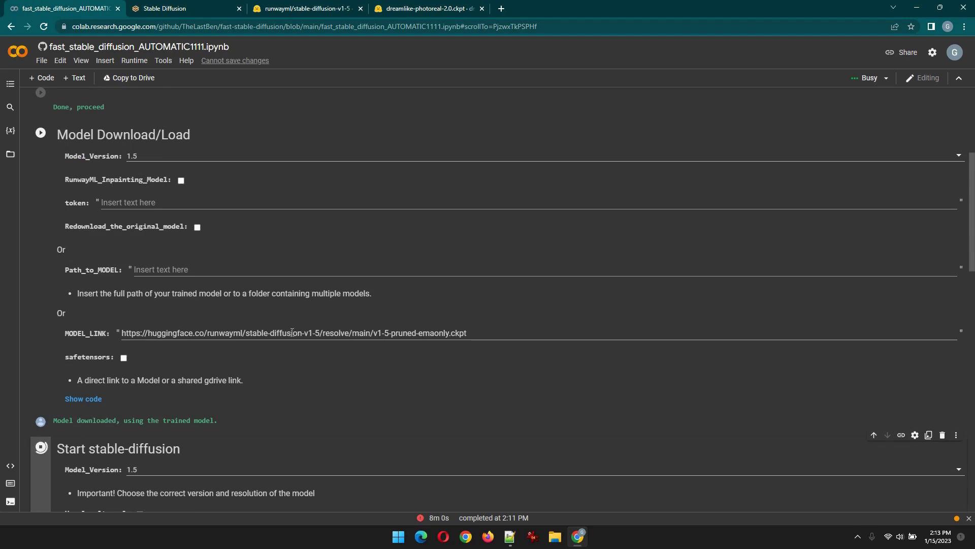
{"action": "key", "text": "alt+Tab"}
{"action": "key", "text": "alt+Tab"}
{"action": "key", "text": "alt+Tab"}
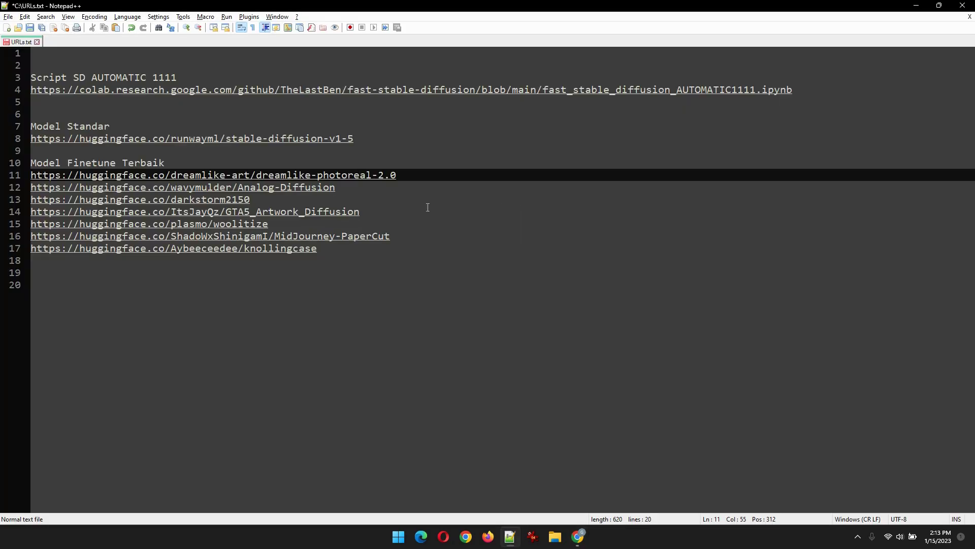
Open the wavymulder/Analog-Diffusion page from the URL list and examine its model card and example images.
{"action": "double_click", "coordinate": [322, 187]}
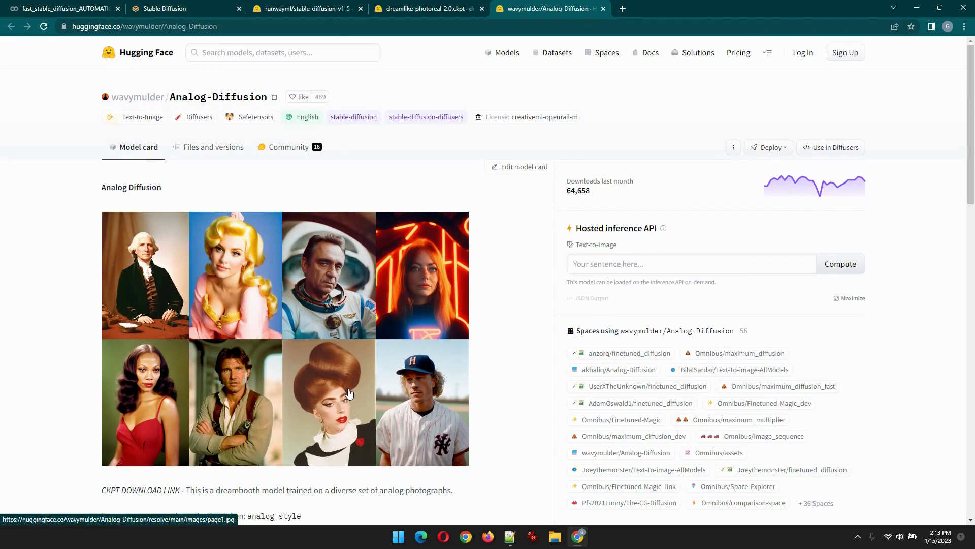
{"action": "scroll", "coordinate": [349, 393], "scroll_direction": "down", "scroll_amount": 2}
{"action": "scroll", "coordinate": [379, 347], "scroll_direction": "down", "scroll_amount": 5}
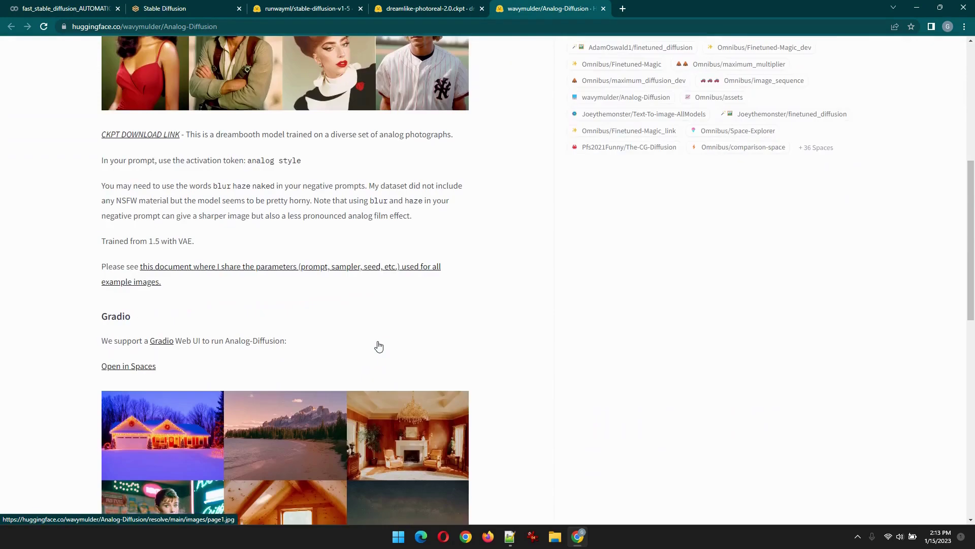
{"action": "scroll", "coordinate": [379, 347], "scroll_direction": "down", "scroll_amount": 4}
{"action": "scroll", "coordinate": [378, 345], "scroll_direction": "down", "scroll_amount": 7}
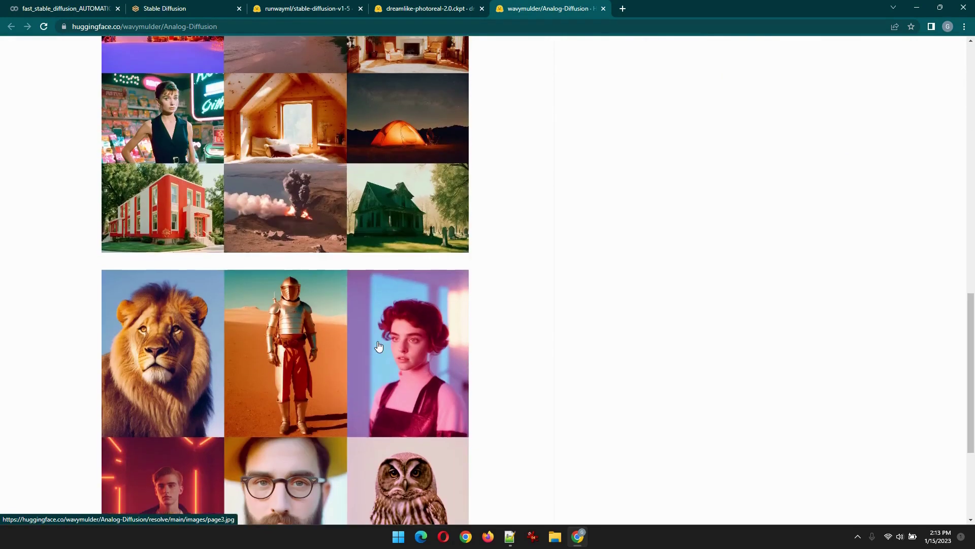
{"action": "scroll", "coordinate": [379, 346], "scroll_direction": "up", "scroll_amount": 3}
{"action": "scroll", "coordinate": [379, 346], "scroll_direction": "up", "scroll_amount": 15}
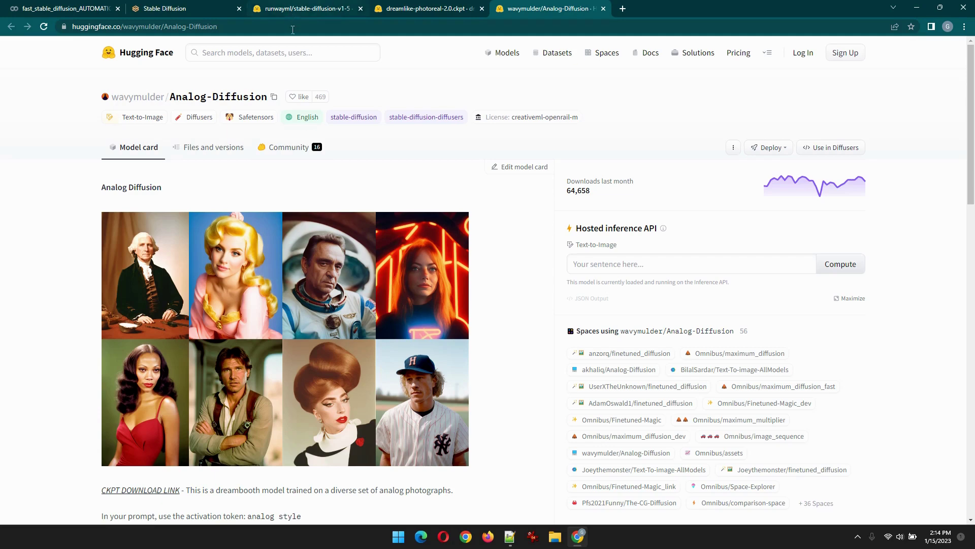
Switch to the URL list in Notepad++, open the darkstorm2150 Hugging Face page and look over its models.
{"action": "key", "text": "alt+Tab"}
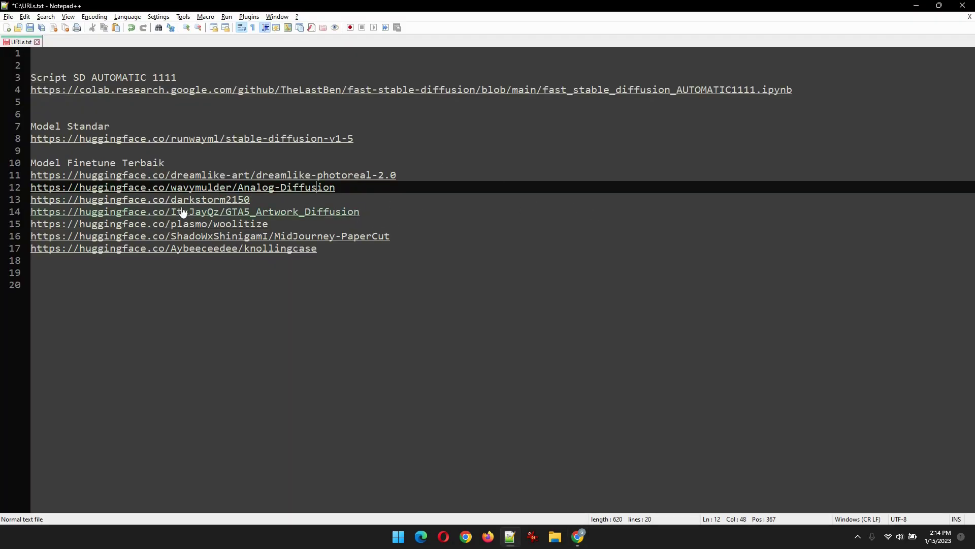
{"action": "double_click", "coordinate": [228, 203]}
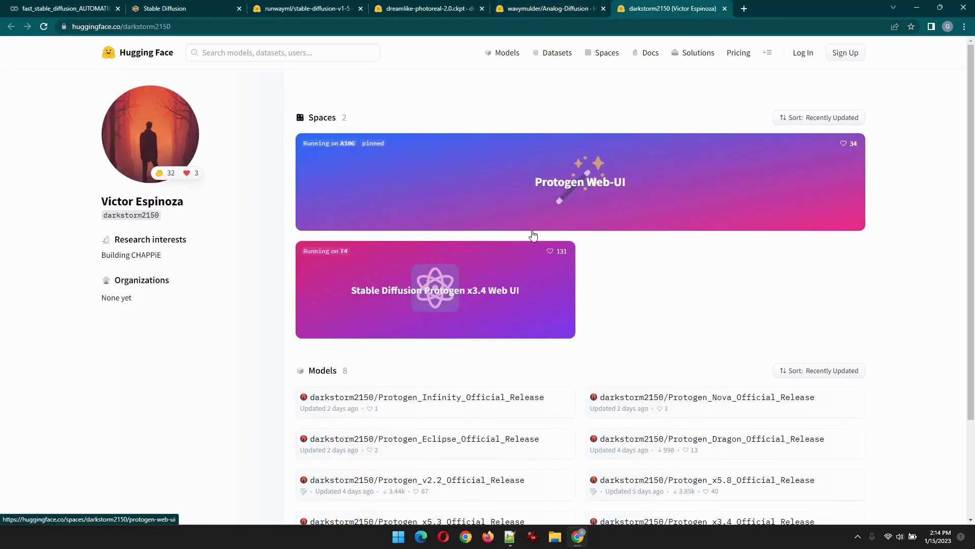
{"action": "scroll", "coordinate": [532, 234], "scroll_direction": "down", "scroll_amount": 3}
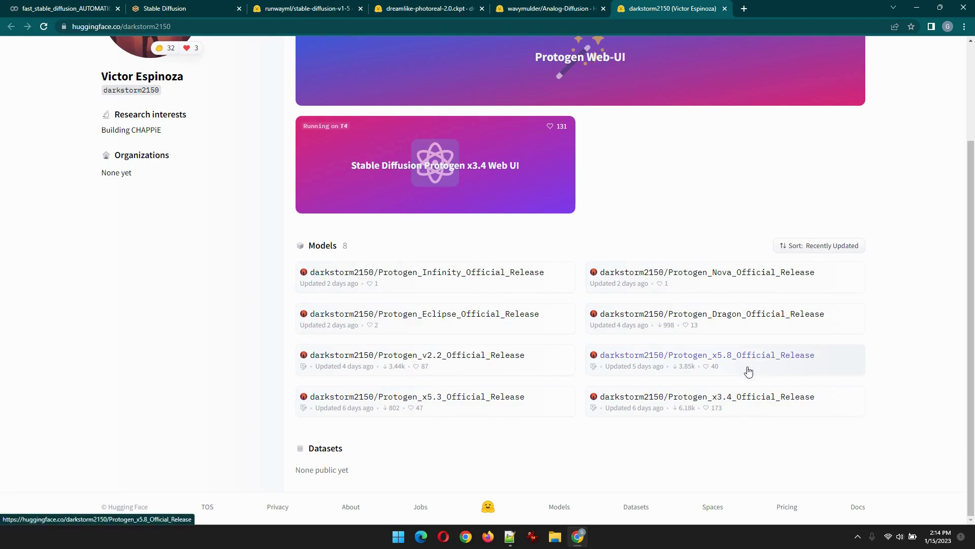
Open the Protogen_x5.3_Official_Release model and read through its model card.
{"action": "left_click", "coordinate": [492, 401]}
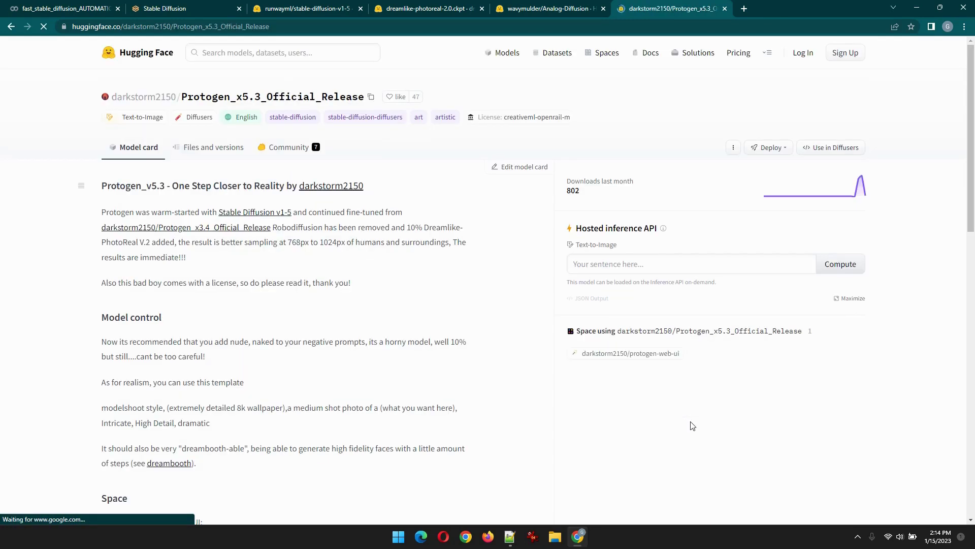
{"action": "scroll", "coordinate": [388, 335], "scroll_direction": "down", "scroll_amount": 5}
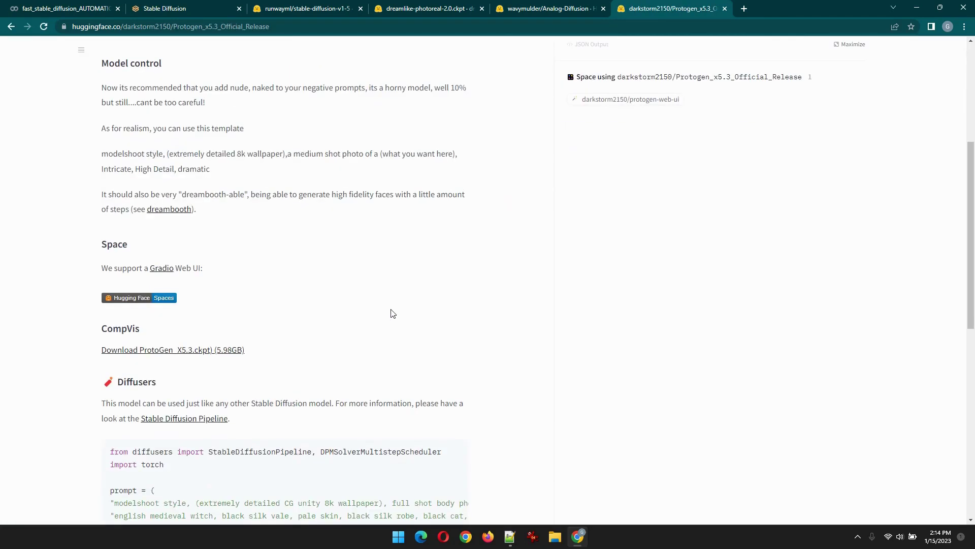
{"action": "scroll", "coordinate": [393, 314], "scroll_direction": "down", "scroll_amount": 10}
{"action": "scroll", "coordinate": [395, 305], "scroll_direction": "up", "scroll_amount": 15}
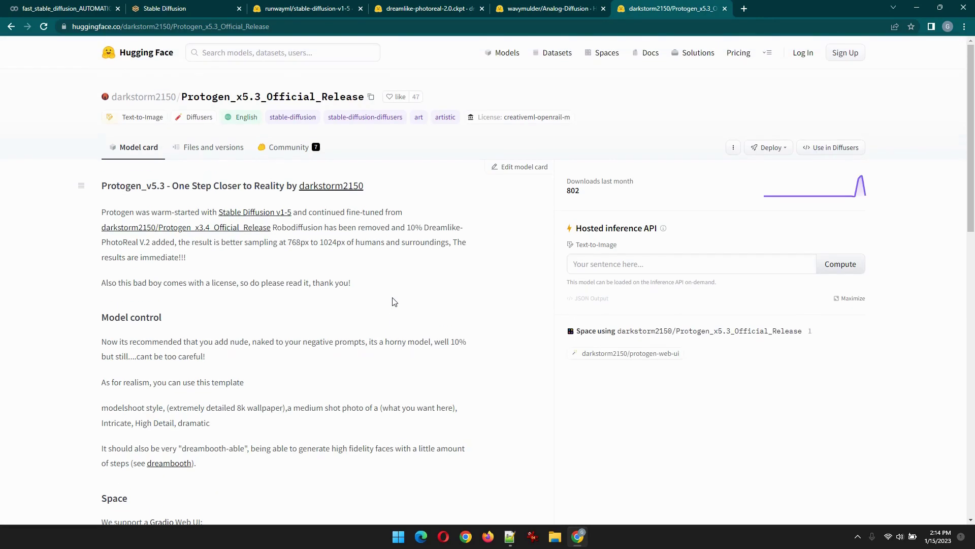
Return to the model list, open Protogen_x5.8_Official_Release and review its model card and repository files.
{"action": "left_click", "coordinate": [10, 28]}
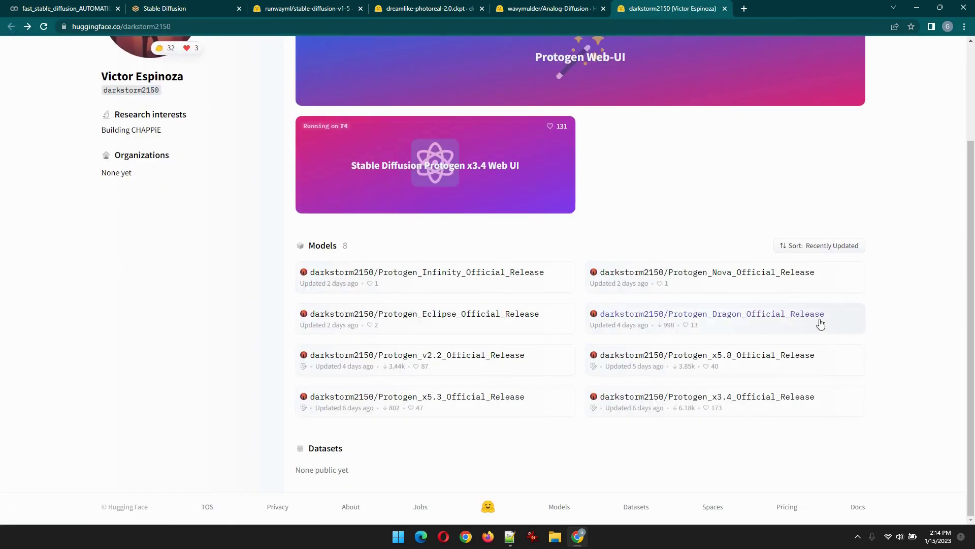
{"action": "left_click", "coordinate": [771, 359]}
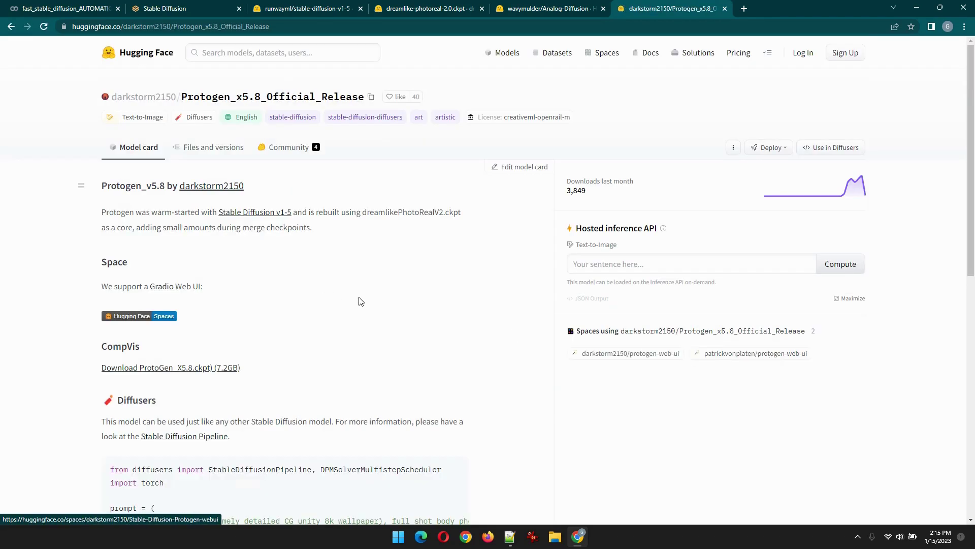
{"action": "scroll", "coordinate": [420, 309], "scroll_direction": "down", "scroll_amount": 5}
{"action": "scroll", "coordinate": [420, 309], "scroll_direction": "up", "scroll_amount": 5}
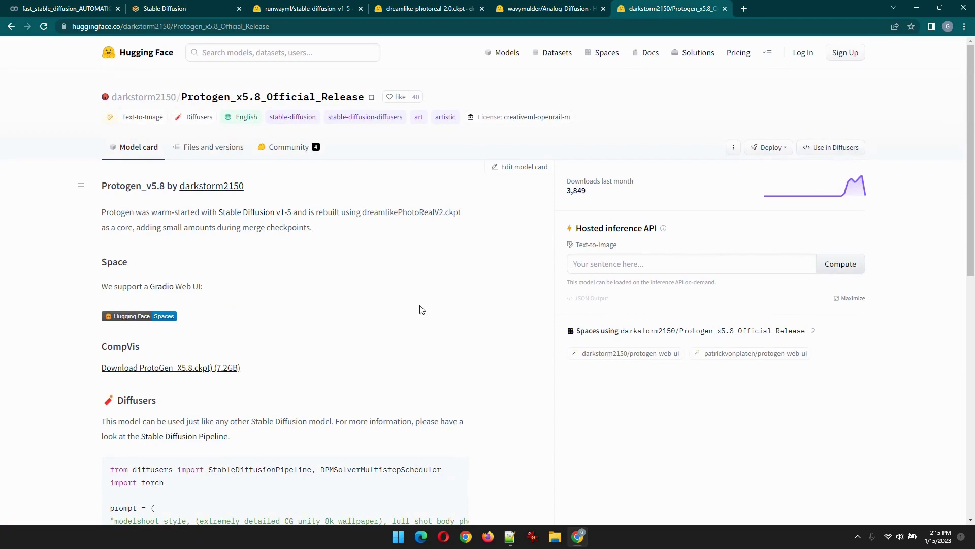
{"action": "left_click", "coordinate": [216, 148]}
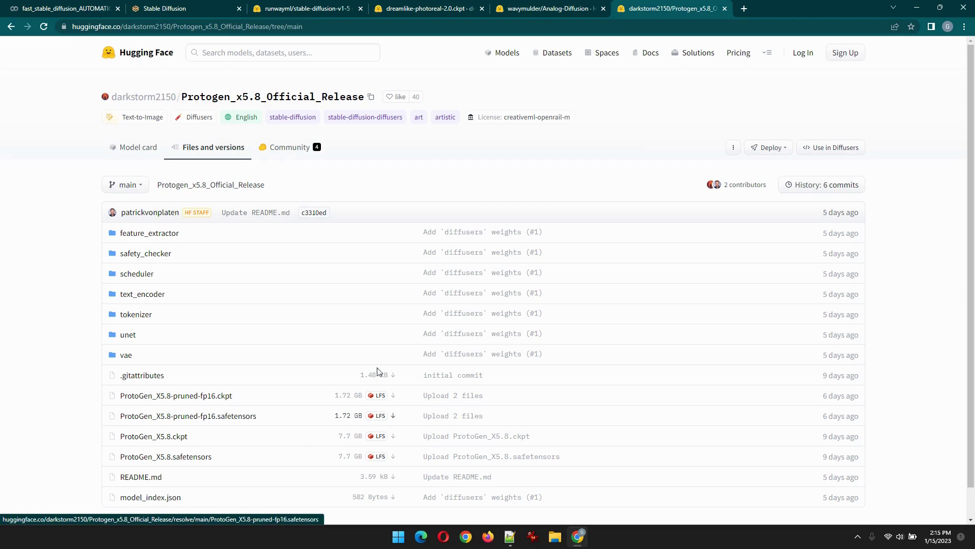
From the darkstorm2150 profile, look over the Stable Diffusion Protogen x3.4 Web UI space and open the Protogen Web-UI space.
{"action": "left_click", "coordinate": [140, 102]}
{"action": "scroll", "coordinate": [810, 371], "scroll_direction": "down", "scroll_amount": 2}
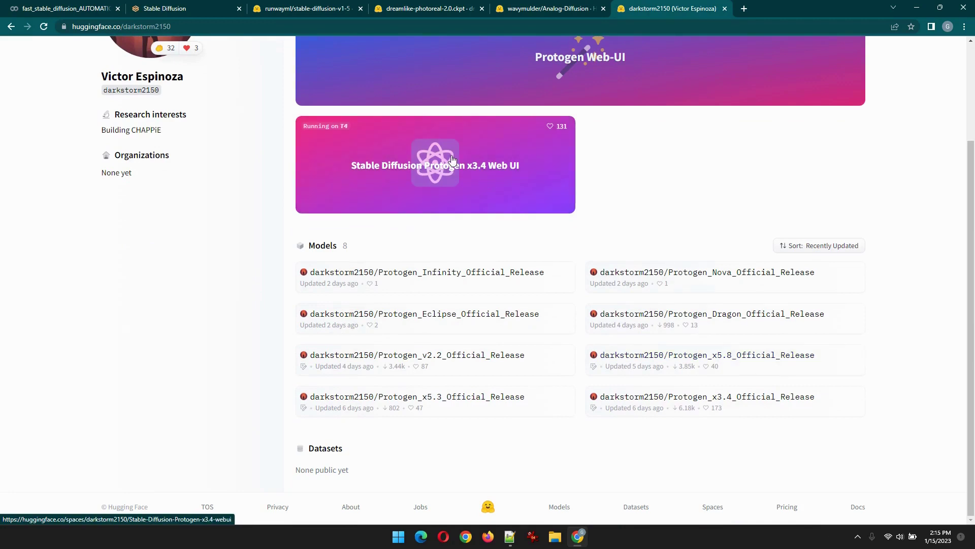
{"action": "left_click", "coordinate": [483, 172]}
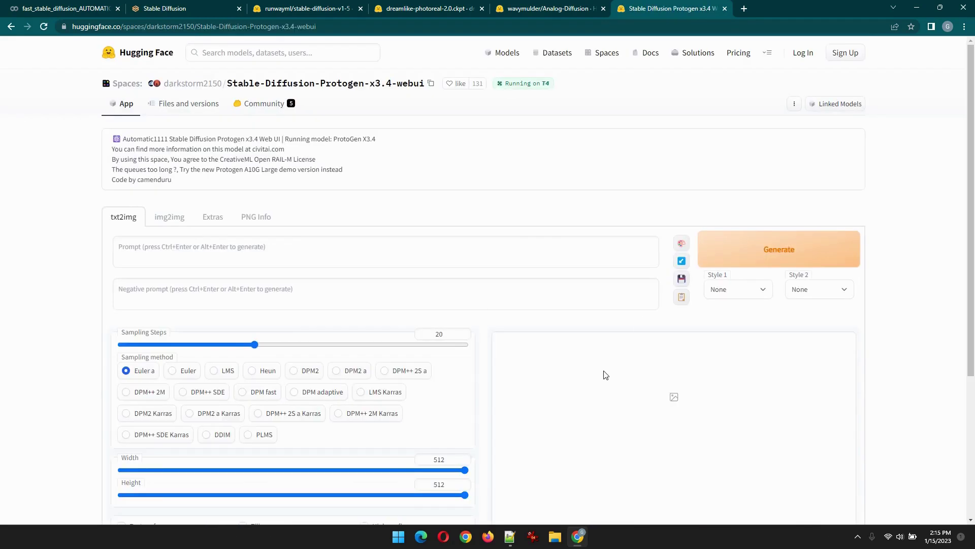
{"action": "scroll", "coordinate": [605, 376], "scroll_direction": "down", "scroll_amount": 5}
{"action": "scroll", "coordinate": [432, 217], "scroll_direction": "up", "scroll_amount": 5}
{"action": "left_click", "coordinate": [10, 26]}
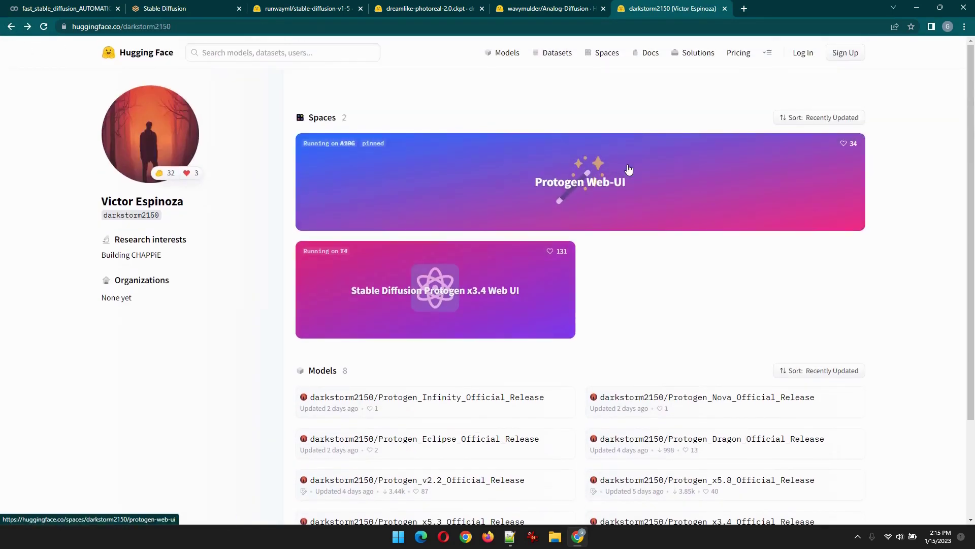
{"action": "left_click", "coordinate": [675, 198]}
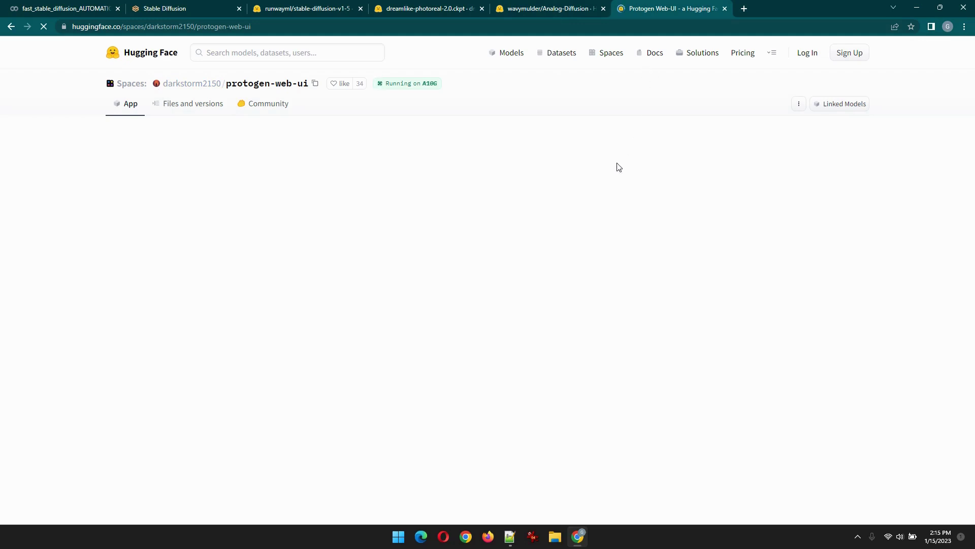
Switch to Notepad++, insert a blank line below the darkstorm2150 URL and open the GTA5_Artwork_Diffusion link.
{"action": "key", "text": "alt+Tab"}
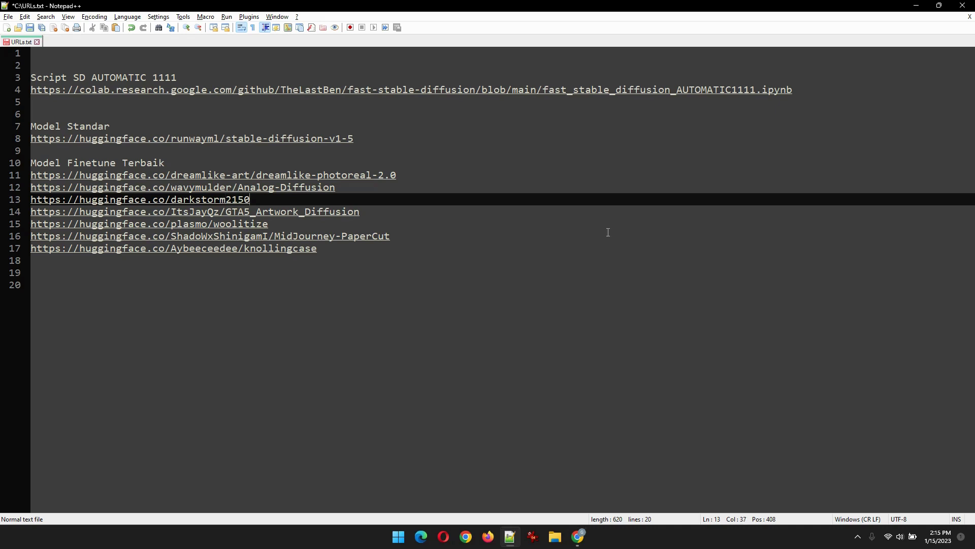
{"action": "key", "text": "Return"}
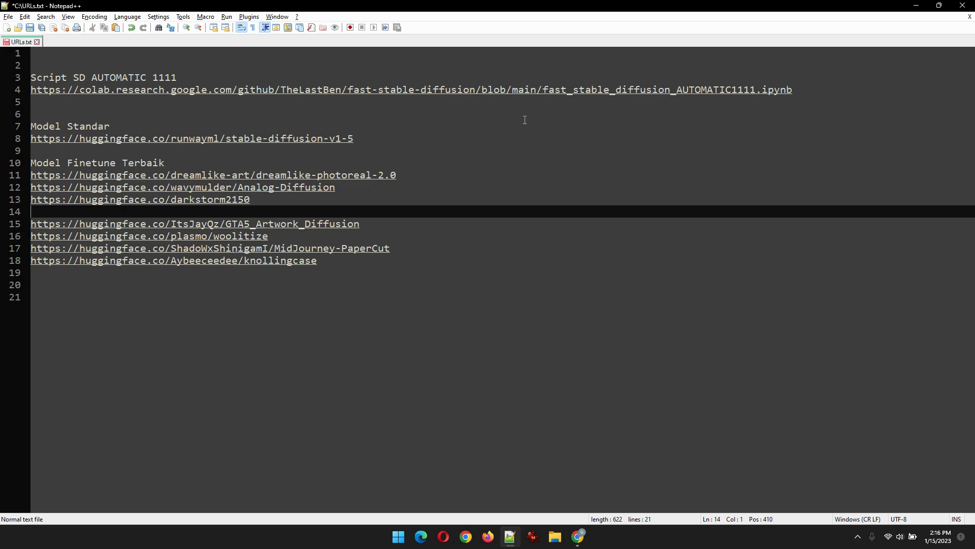
{"action": "double_click", "coordinate": [311, 225]}
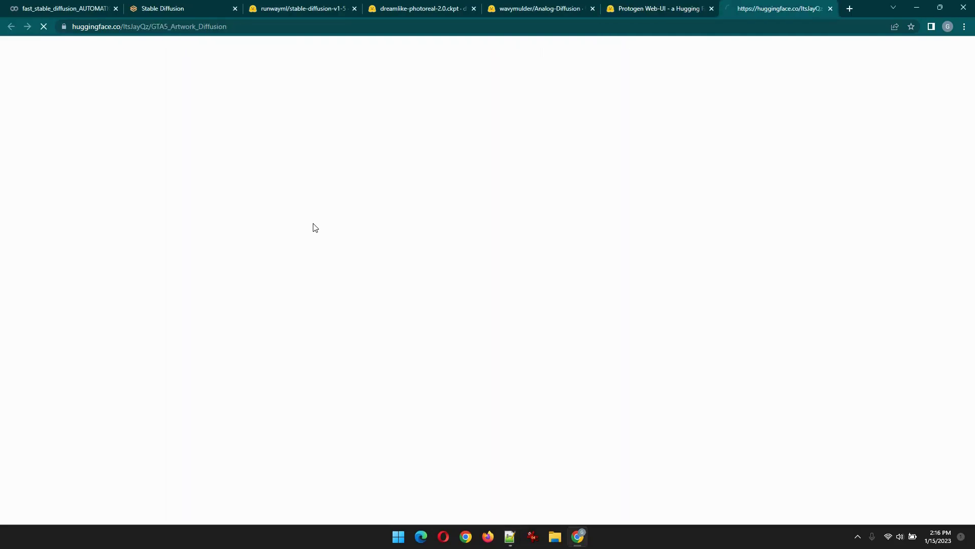
Examine the example images and prompt notes on the GTA5_Artwork_Diffusion model card.
{"action": "scroll", "coordinate": [383, 241], "scroll_direction": "down", "scroll_amount": 12}
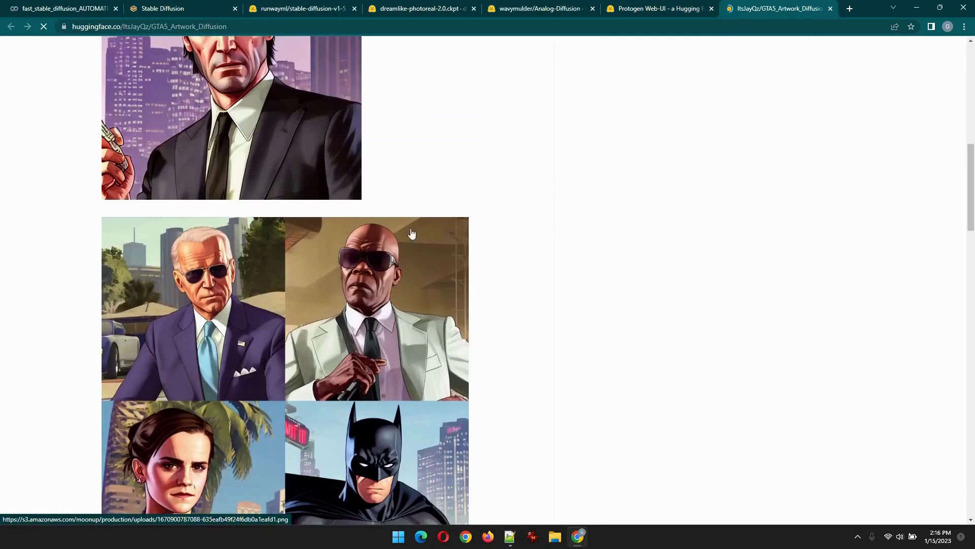
{"action": "scroll", "coordinate": [487, 260], "scroll_direction": "down", "scroll_amount": 1}
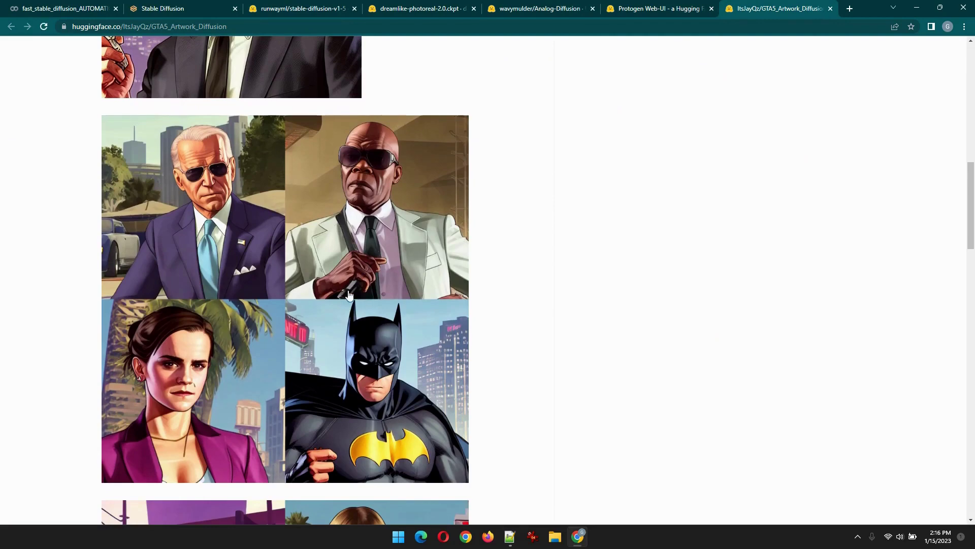
{"action": "scroll", "coordinate": [369, 285], "scroll_direction": "down", "scroll_amount": 2}
{"action": "scroll", "coordinate": [368, 285], "scroll_direction": "down", "scroll_amount": 6}
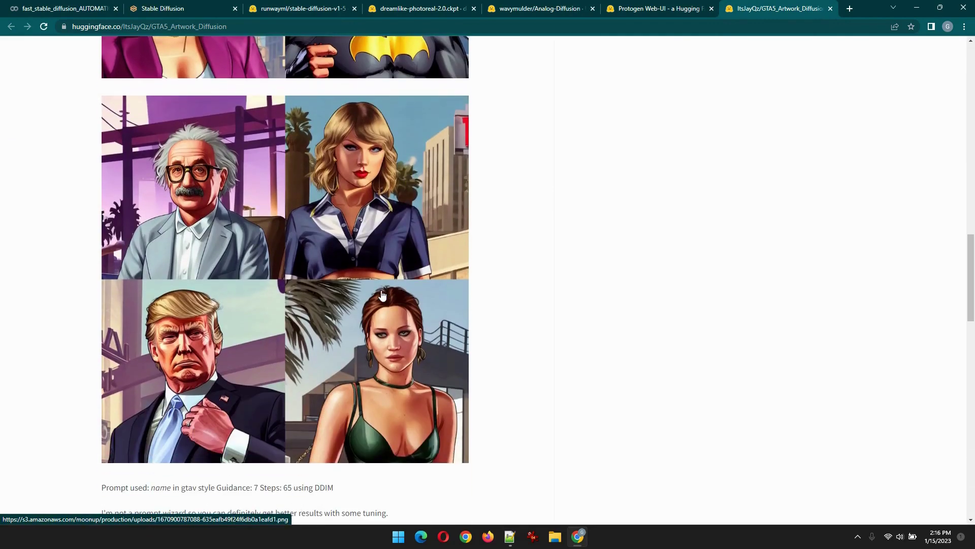
{"action": "scroll", "coordinate": [383, 295], "scroll_direction": "up", "scroll_amount": 20}
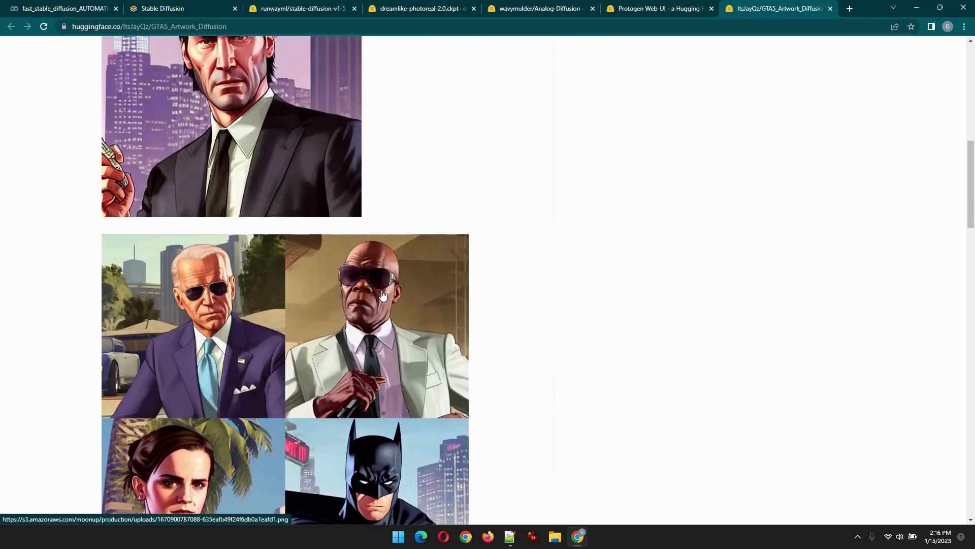
Open the plasmo/woolitize page from the Notepad++ URL list and examine its model card and sample pictures.
{"action": "key", "text": "alt+Tab"}
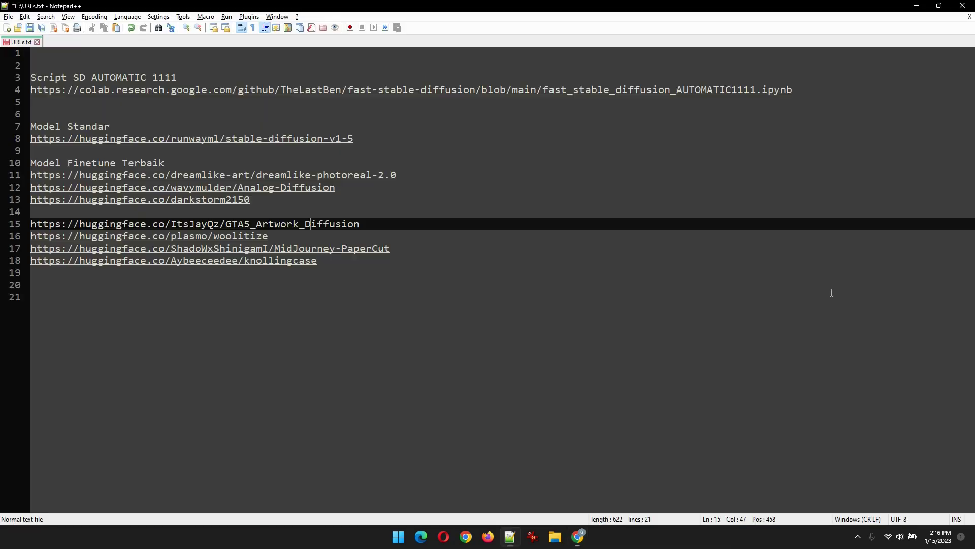
{"action": "double_click", "coordinate": [213, 240]}
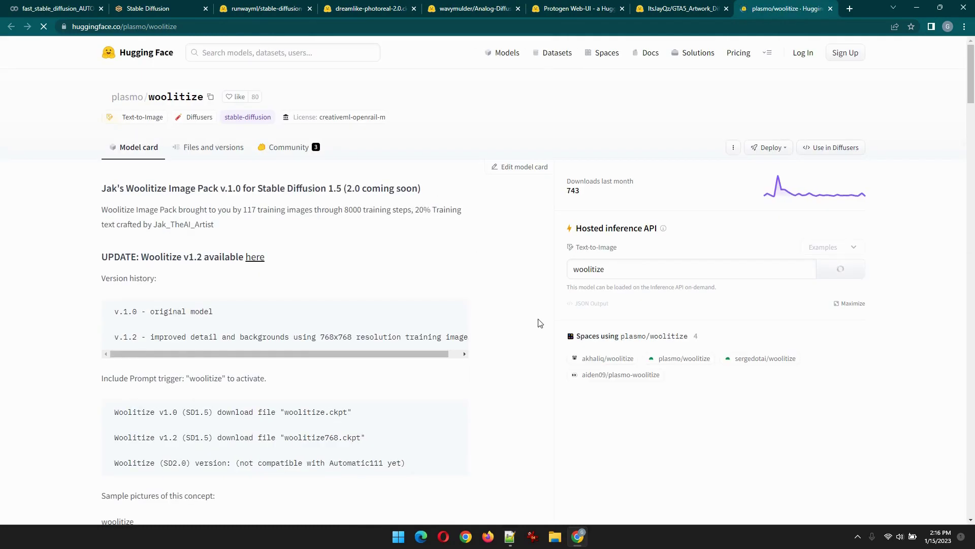
{"action": "scroll", "coordinate": [536, 315], "scroll_direction": "down", "scroll_amount": 7}
{"action": "scroll", "coordinate": [537, 293], "scroll_direction": "down", "scroll_amount": 3}
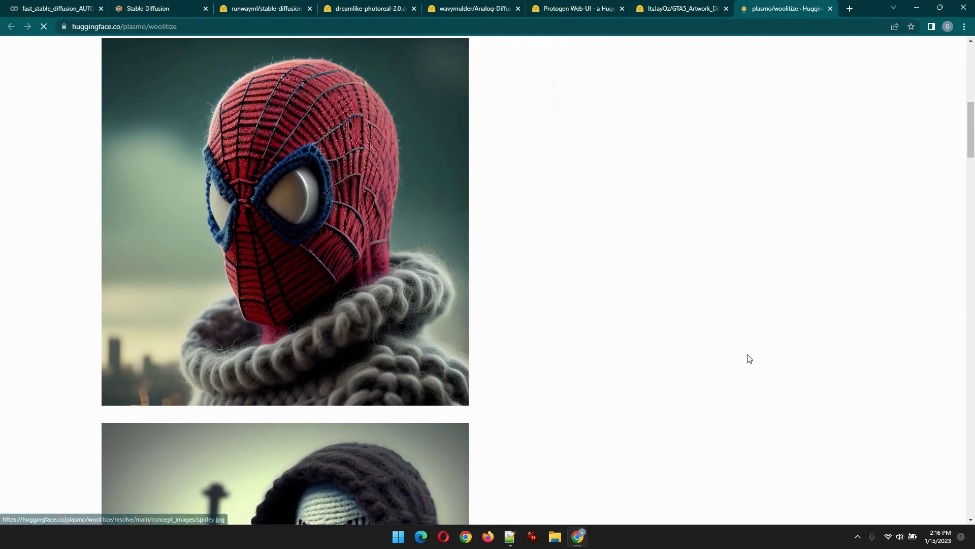
{"action": "scroll", "coordinate": [742, 346], "scroll_direction": "down", "scroll_amount": 5}
{"action": "scroll", "coordinate": [736, 327], "scroll_direction": "down", "scroll_amount": 5}
{"action": "scroll", "coordinate": [380, 330], "scroll_direction": "down", "scroll_amount": 1}
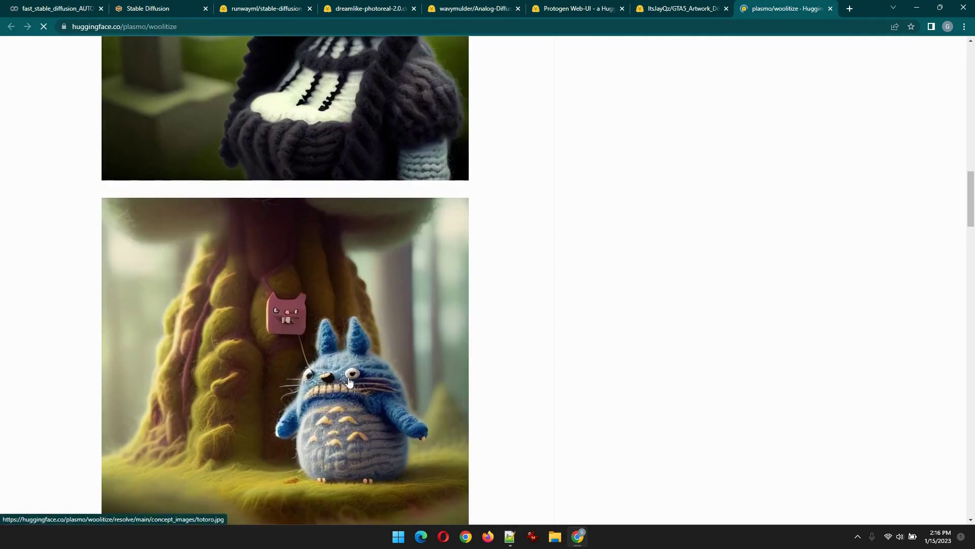
{"action": "scroll", "coordinate": [467, 451], "scroll_direction": "down", "scroll_amount": 7}
{"action": "scroll", "coordinate": [465, 437], "scroll_direction": "down", "scroll_amount": 8}
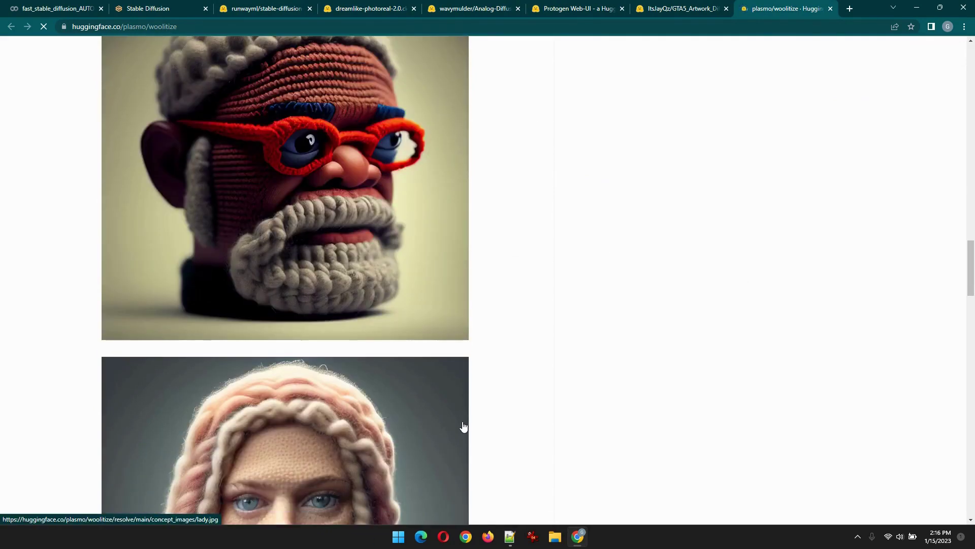
{"action": "scroll", "coordinate": [402, 404], "scroll_direction": "down", "scroll_amount": 5}
{"action": "scroll", "coordinate": [401, 400], "scroll_direction": "down", "scroll_amount": 5}
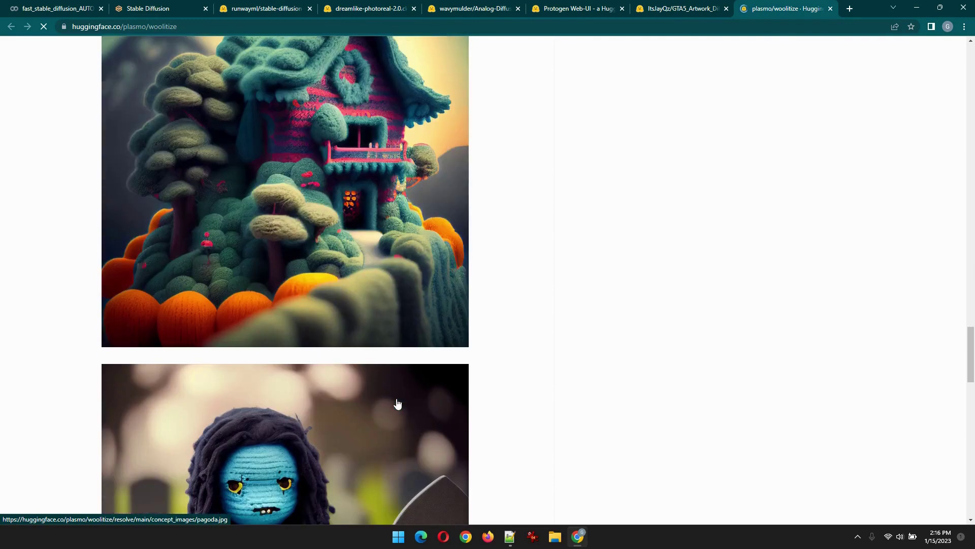
{"action": "scroll", "coordinate": [397, 403], "scroll_direction": "down", "scroll_amount": 4}
{"action": "key", "text": "Home"}
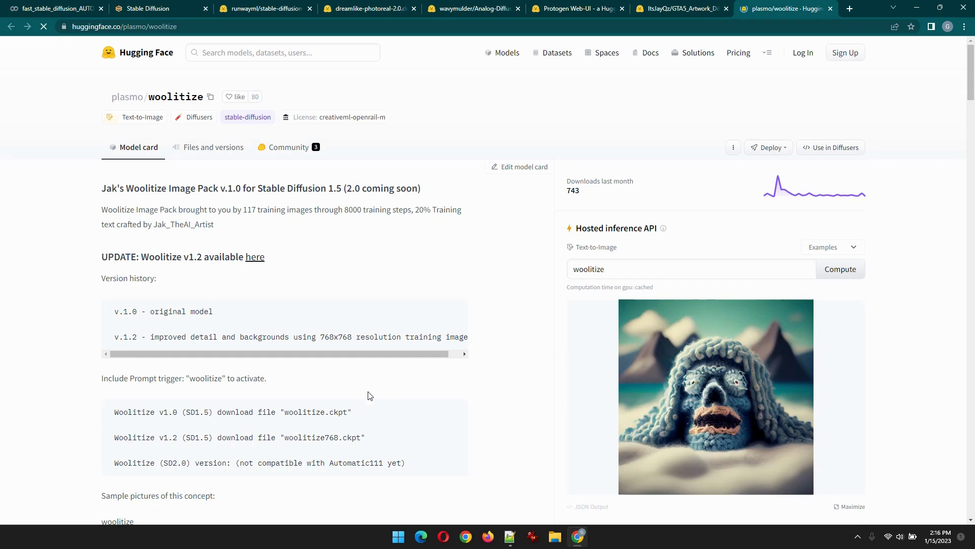
Open the Woolitize v1.2 page linked from the model card and review its version and download notes.
{"action": "left_click", "coordinate": [254, 260]}
{"action": "scroll", "coordinate": [376, 297], "scroll_direction": "down", "scroll_amount": 3}
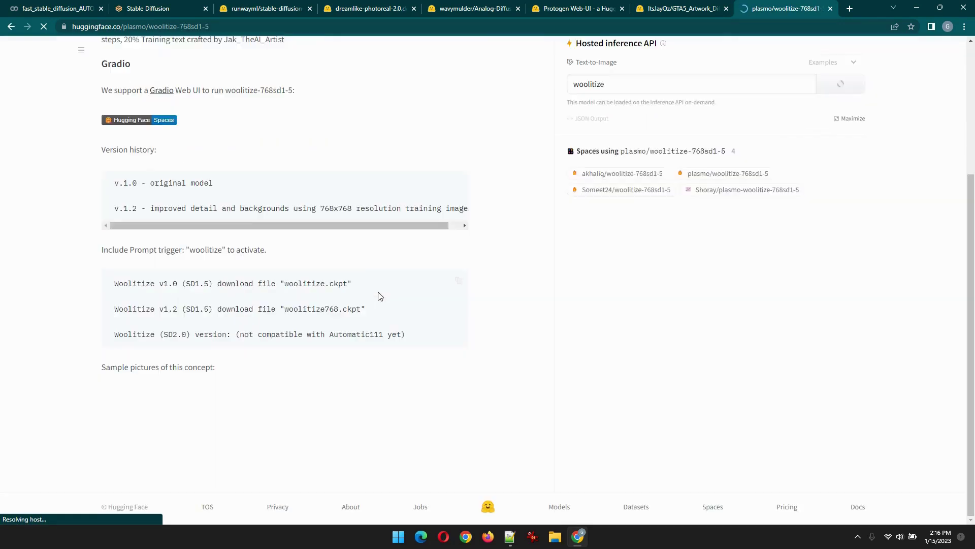
{"action": "scroll", "coordinate": [616, 371], "scroll_direction": "up", "scroll_amount": 4}
Switch to the URL list in Notepad++ and open the MidJourney-PaperCut Hugging Face page.
{"action": "key", "text": "alt+Tab"}
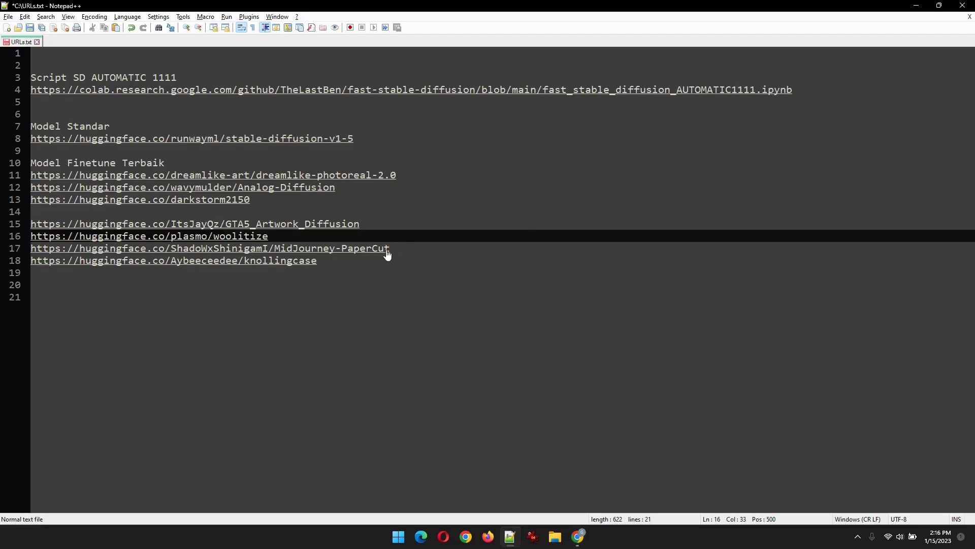
{"action": "double_click", "coordinate": [387, 254]}
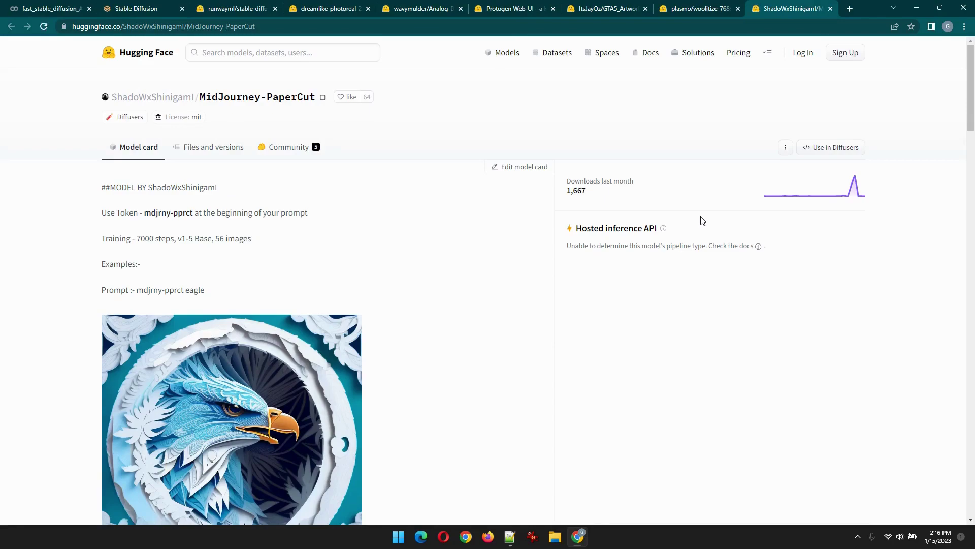
Examine the sample images and example prompts on the MidJourney-PaperCut model card.
{"action": "scroll", "coordinate": [695, 219], "scroll_direction": "down", "scroll_amount": 6}
{"action": "scroll", "coordinate": [289, 233], "scroll_direction": "down", "scroll_amount": 4}
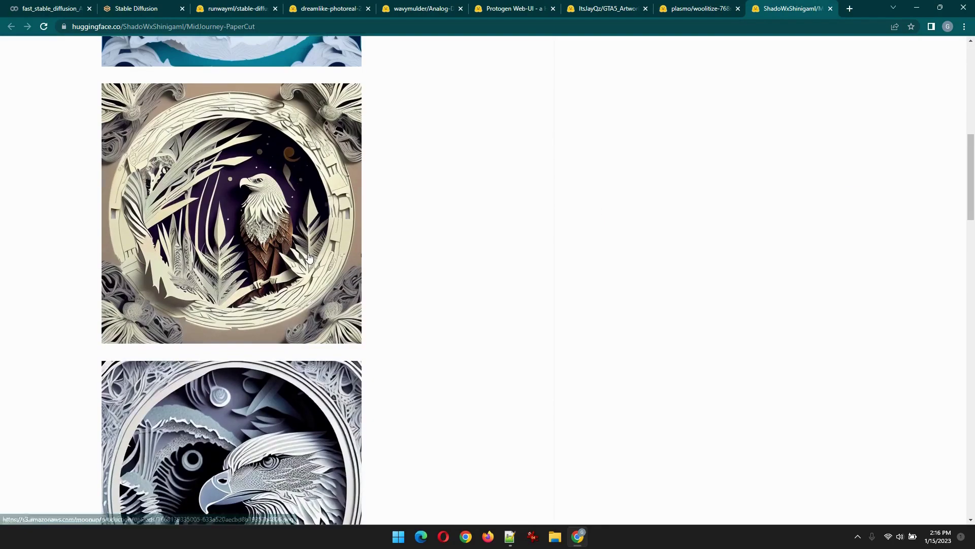
{"action": "scroll", "coordinate": [273, 323], "scroll_direction": "down", "scroll_amount": 12}
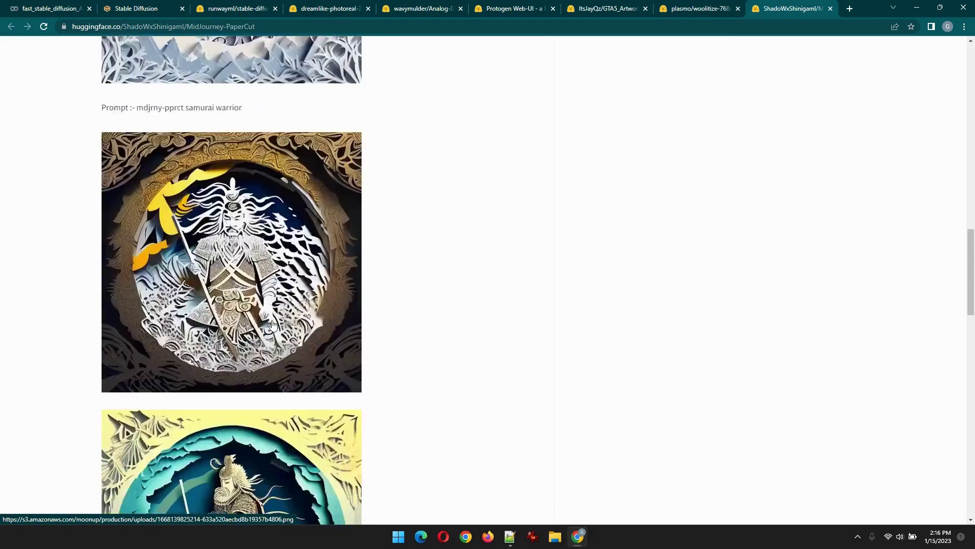
{"action": "scroll", "coordinate": [273, 325], "scroll_direction": "down", "scroll_amount": 7}
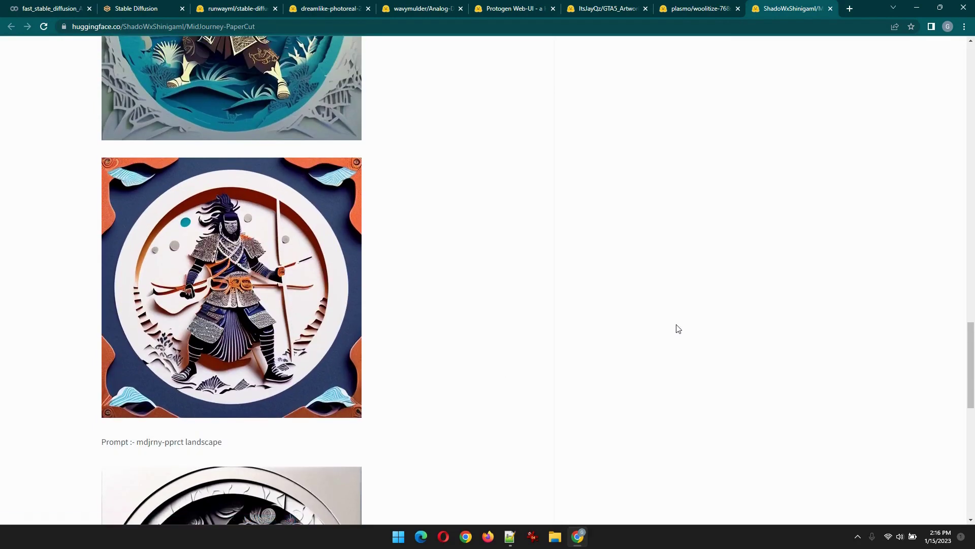
Open the knollingcase page from the Notepad++ URL list and examine its model card and all sample images.
{"action": "key", "text": "alt+Tab"}
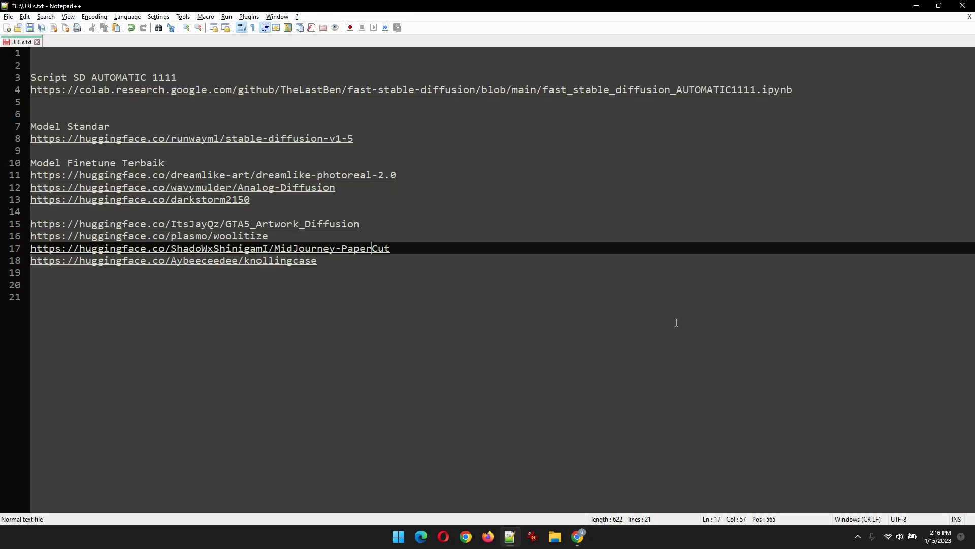
{"action": "double_click", "coordinate": [283, 261]}
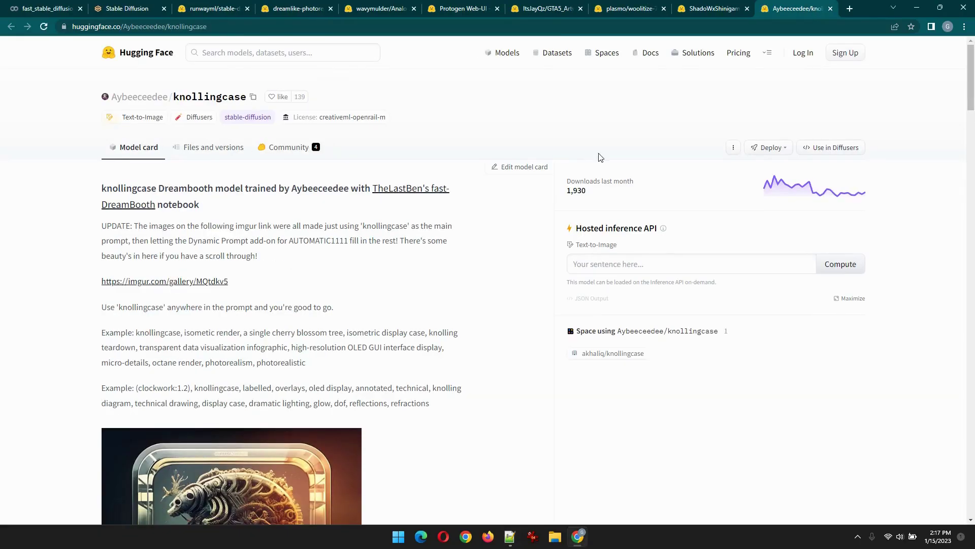
{"action": "scroll", "coordinate": [523, 188], "scroll_direction": "down", "scroll_amount": 4}
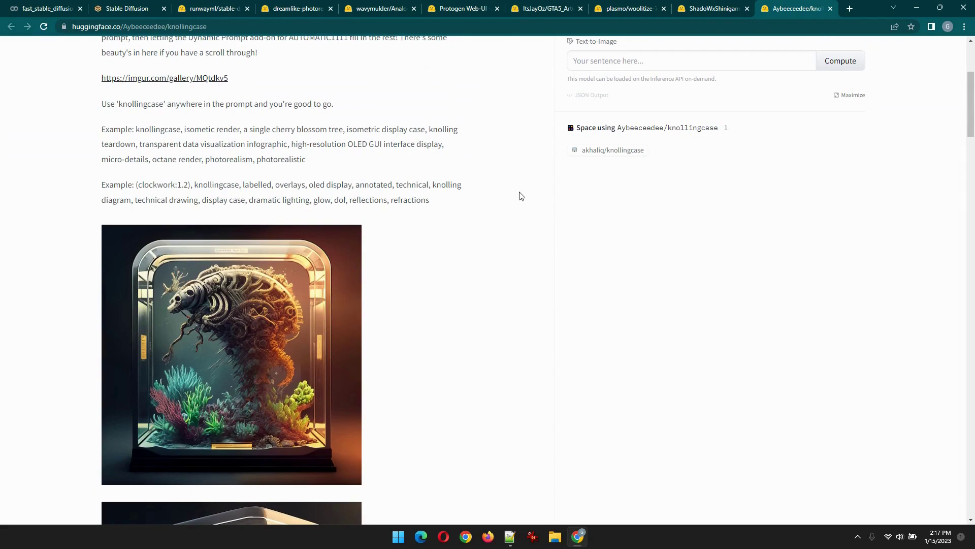
{"action": "scroll", "coordinate": [507, 229], "scroll_direction": "down", "scroll_amount": 6}
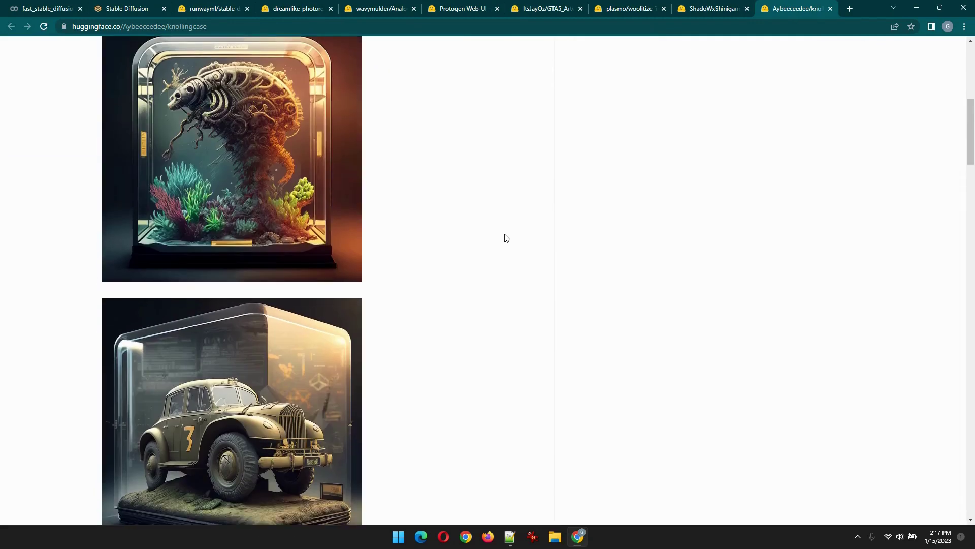
{"action": "scroll", "coordinate": [295, 251], "scroll_direction": "down", "scroll_amount": 6}
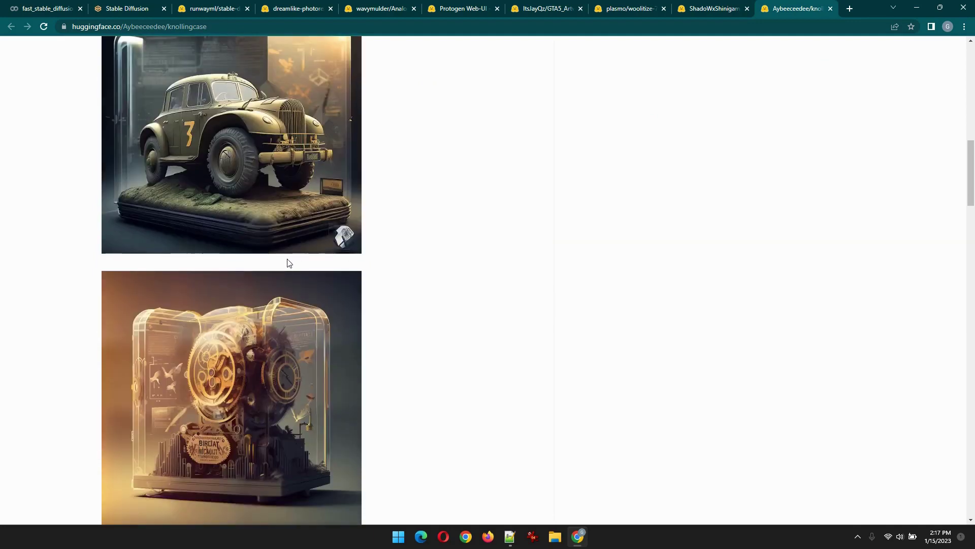
{"action": "scroll", "coordinate": [264, 312], "scroll_direction": "down", "scroll_amount": 3}
{"action": "scroll", "coordinate": [264, 315], "scroll_direction": "down", "scroll_amount": 8}
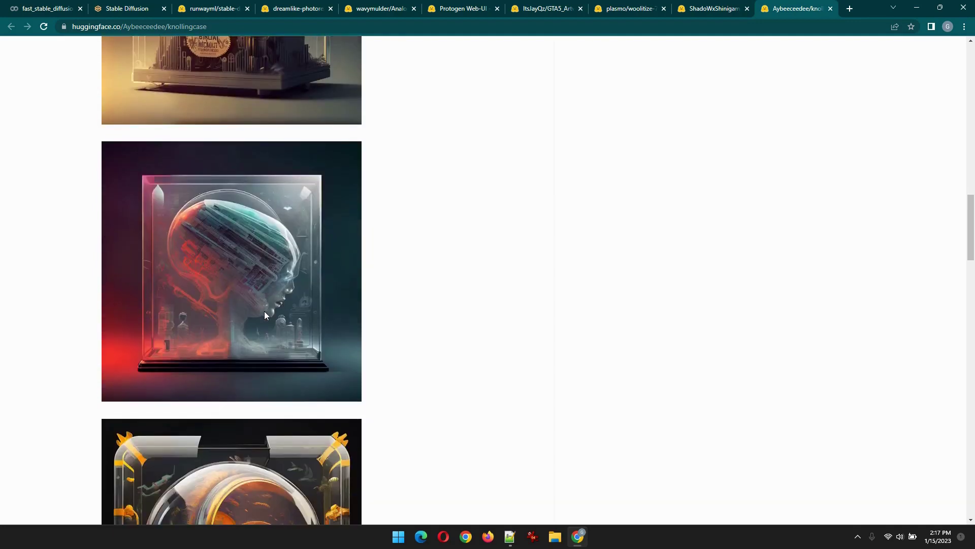
{"action": "scroll", "coordinate": [278, 334], "scroll_direction": "down", "scroll_amount": 4}
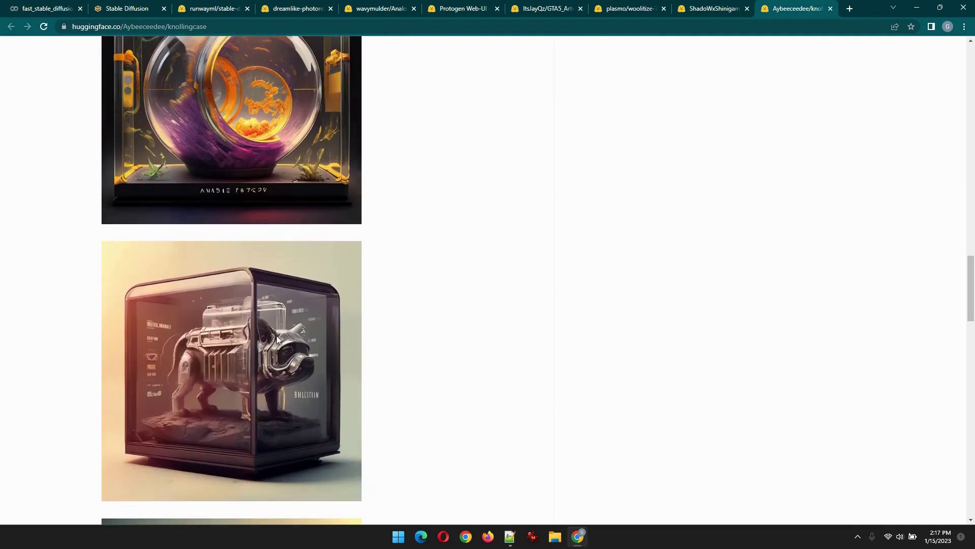
{"action": "scroll", "coordinate": [275, 338], "scroll_direction": "down", "scroll_amount": 4}
{"action": "scroll", "coordinate": [275, 337], "scroll_direction": "down", "scroll_amount": 5}
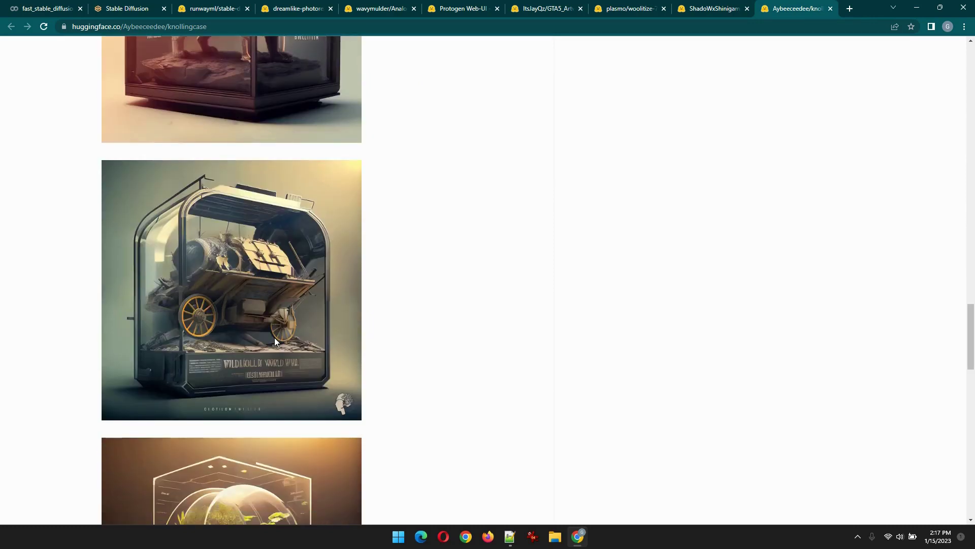
{"action": "scroll", "coordinate": [285, 330], "scroll_direction": "down", "scroll_amount": 2}
{"action": "scroll", "coordinate": [281, 342], "scroll_direction": "down", "scroll_amount": 7}
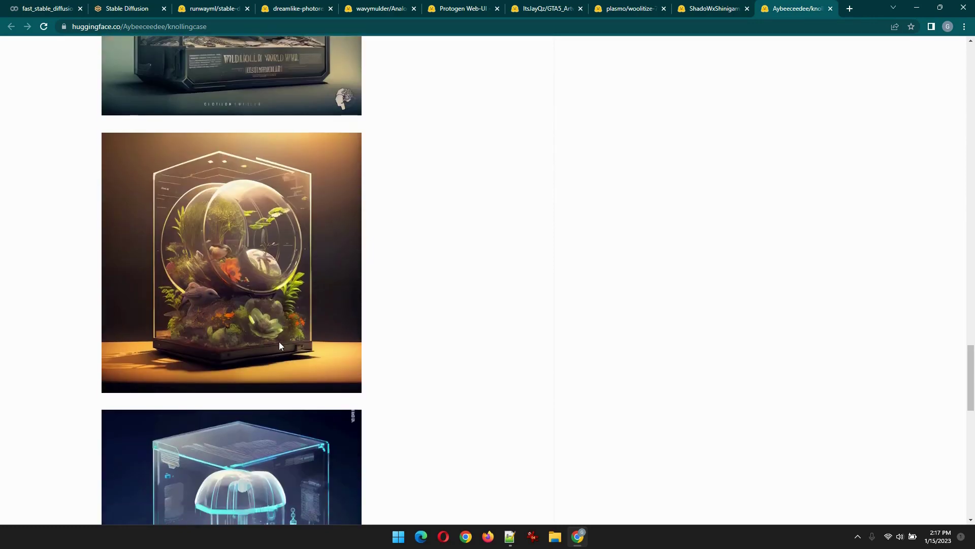
{"action": "scroll", "coordinate": [278, 347], "scroll_direction": "down", "scroll_amount": 4}
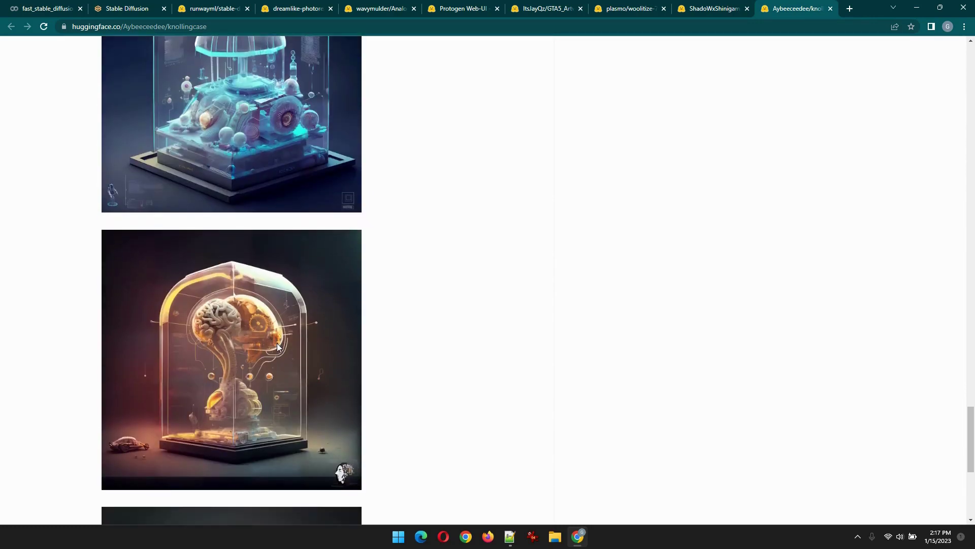
{"action": "scroll", "coordinate": [277, 347], "scroll_direction": "down", "scroll_amount": 6}
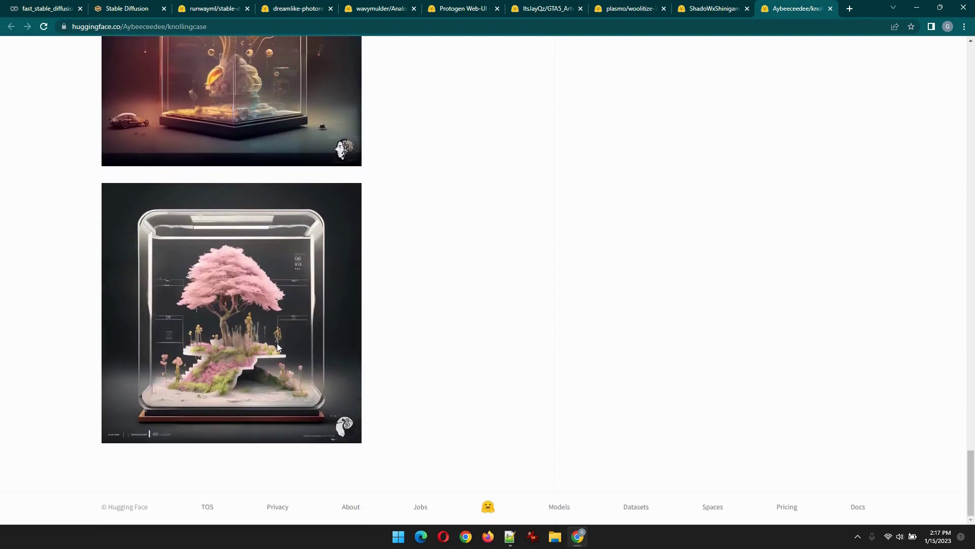
Copy the first example prompt, from "knollingcase, isometic render" to "photorealistic", from the knollingcase model card into its Hosted inference API prompt.
{"action": "scroll", "coordinate": [278, 341], "scroll_direction": "up", "scroll_amount": 20}
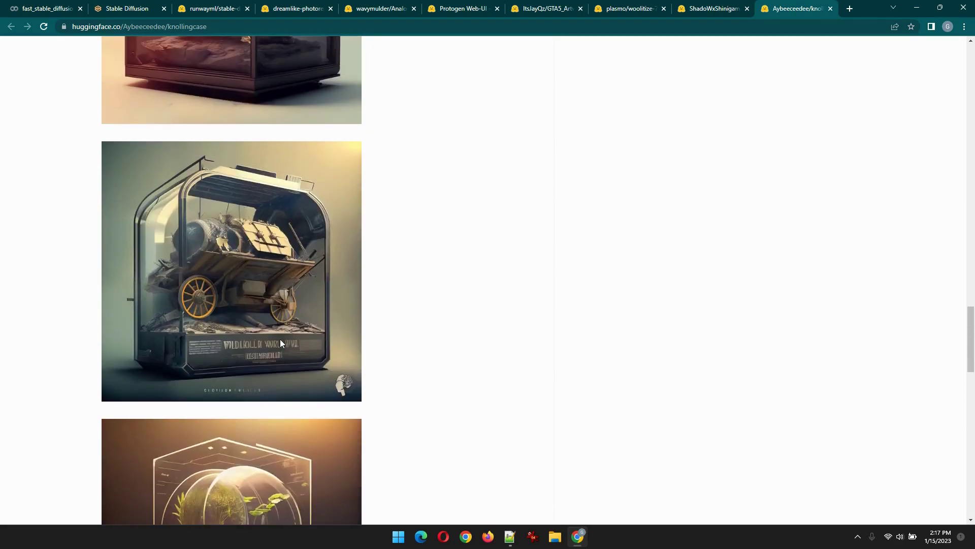
{"action": "scroll", "coordinate": [280, 343], "scroll_direction": "up", "scroll_amount": 14}
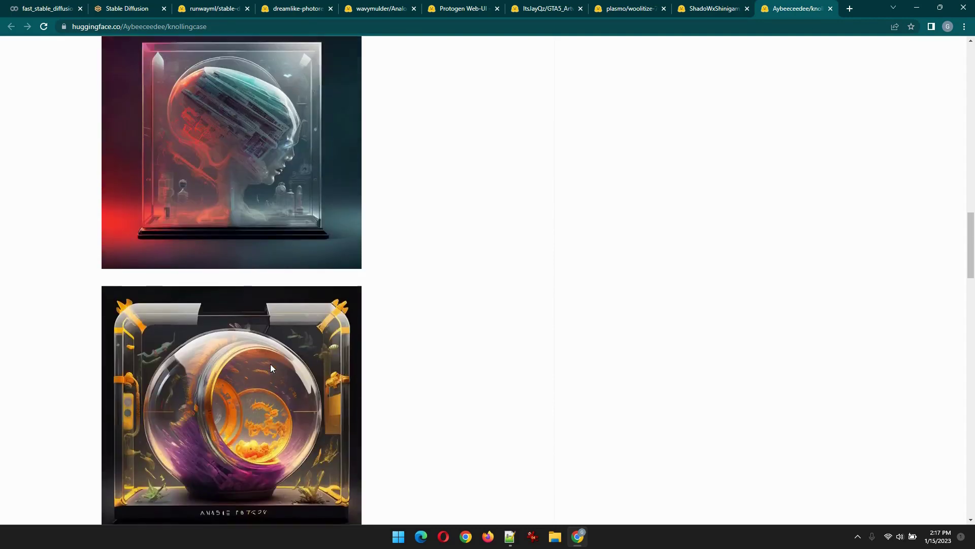
{"action": "scroll", "coordinate": [271, 364], "scroll_direction": "up", "scroll_amount": 13}
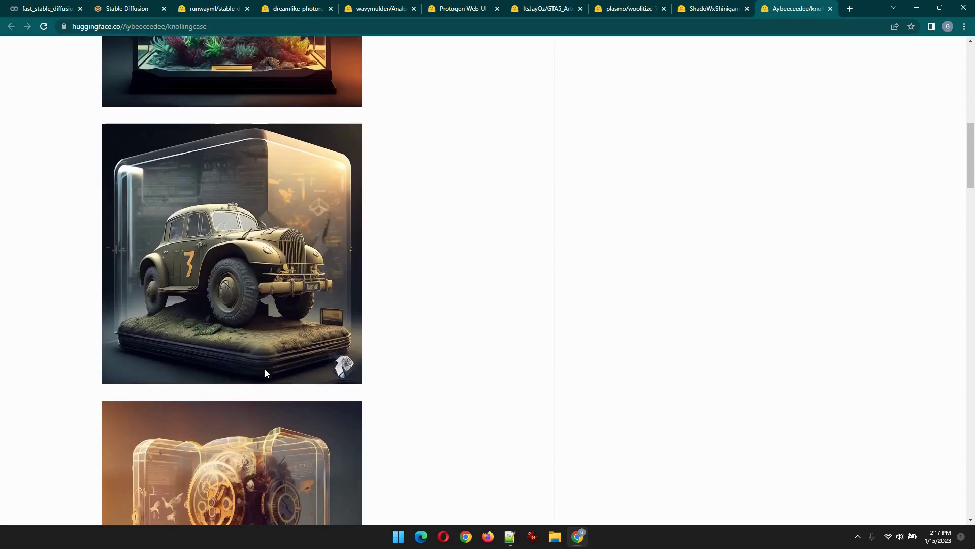
{"action": "scroll", "coordinate": [264, 373], "scroll_direction": "up", "scroll_amount": 10}
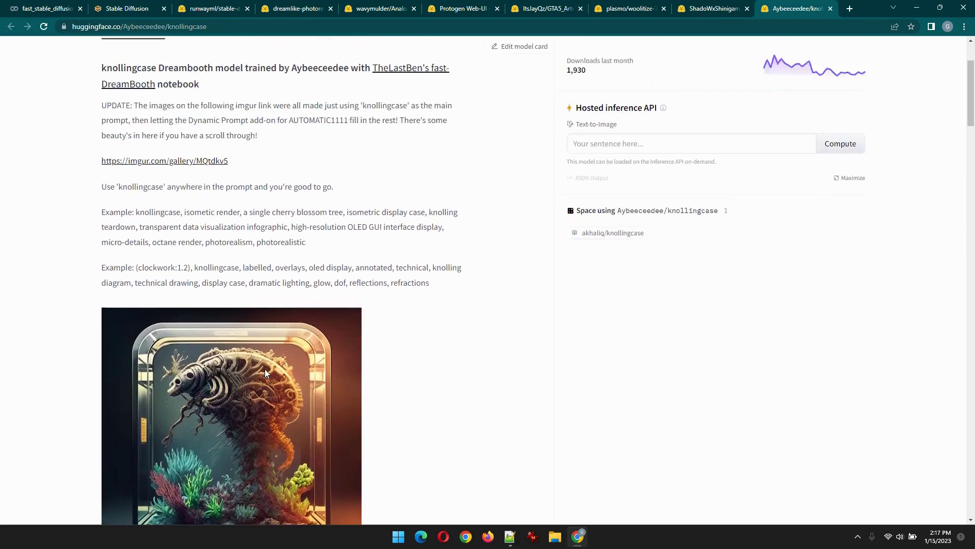
{"action": "scroll", "coordinate": [265, 373], "scroll_direction": "up", "scroll_amount": 2}
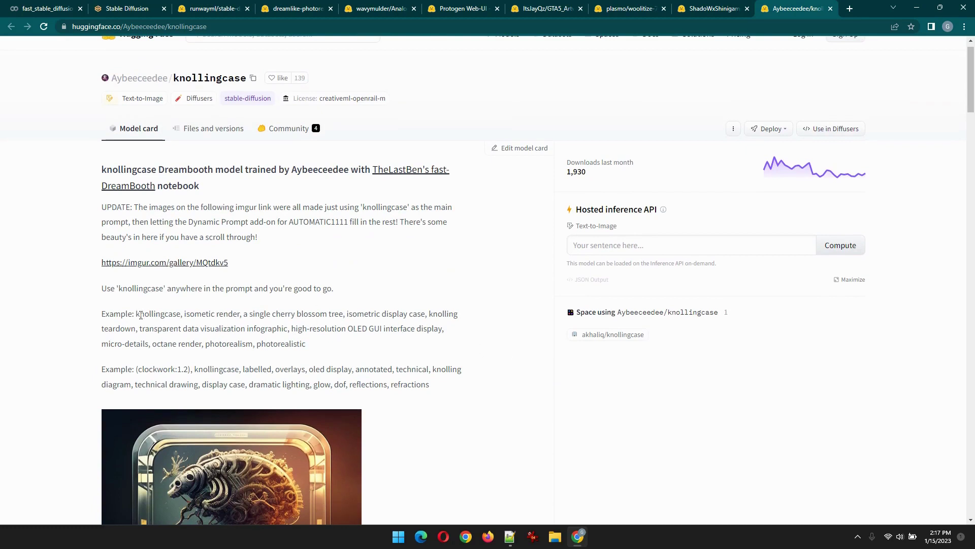
{"action": "left_click_drag", "start_coordinate": [136, 314], "coordinate": [315, 347]}
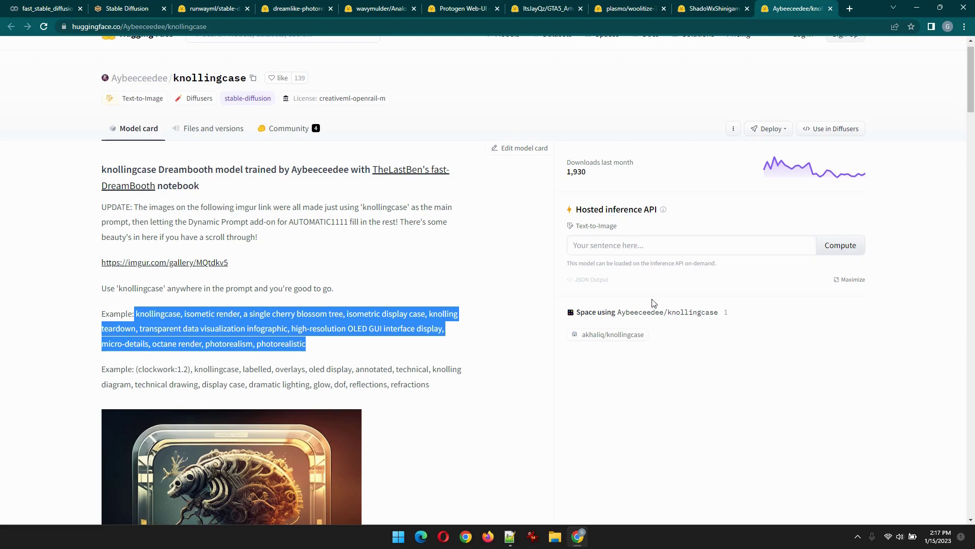
{"action": "left_click", "coordinate": [616, 253]}
{"action": "type", "text": "knollingcase, isometic render, a single cherry blossom tree, isometric display case, knolling teardown, transparent data visualization infographic, high-resolution OLED GUI interface display, micro-details, octane render, photorealism, photorealistic"}
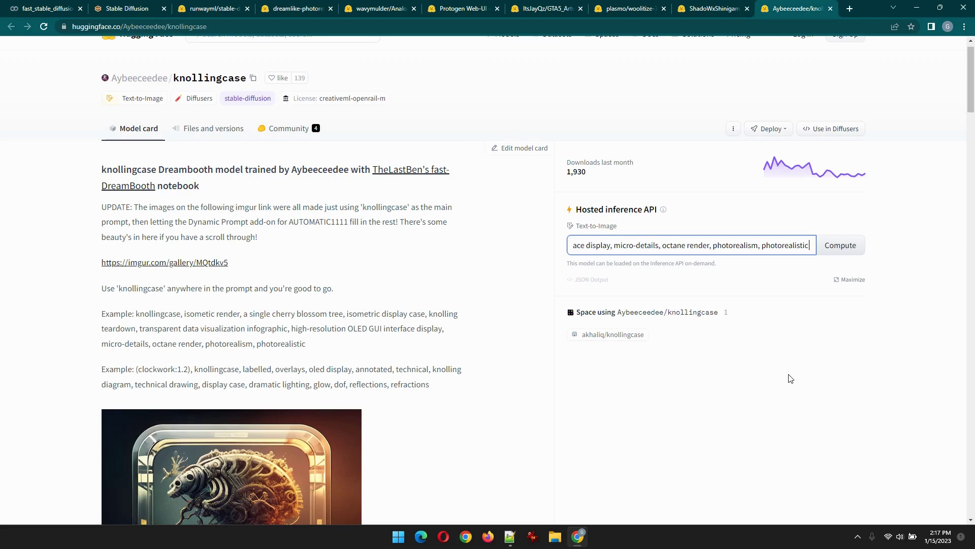
Look over the knollingcase samples again and revisit the open woolitize, MidJourney-PaperCut and GTA5_Artwork_Diffusion pages.
{"action": "scroll", "coordinate": [650, 359], "scroll_direction": "down", "scroll_amount": 8}
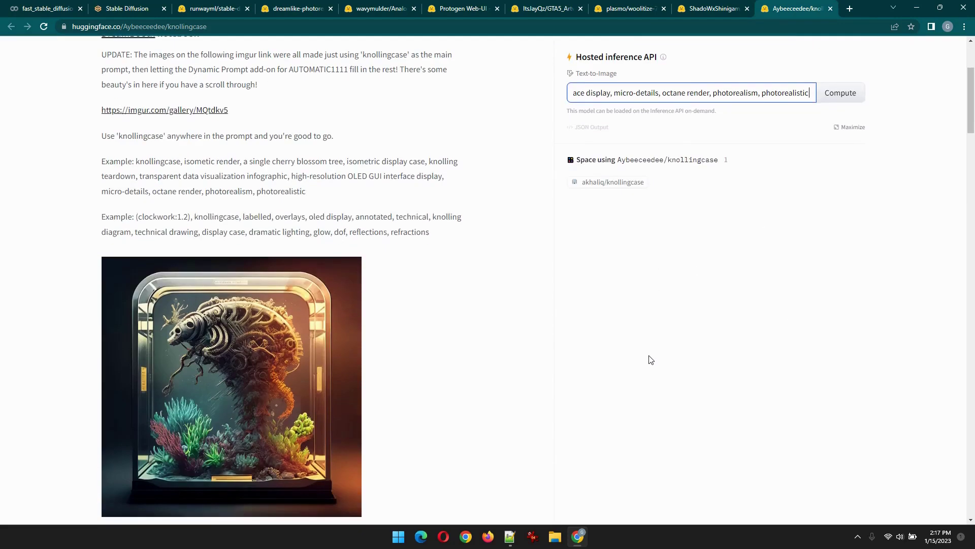
{"action": "scroll", "coordinate": [387, 289], "scroll_direction": "down", "scroll_amount": 6}
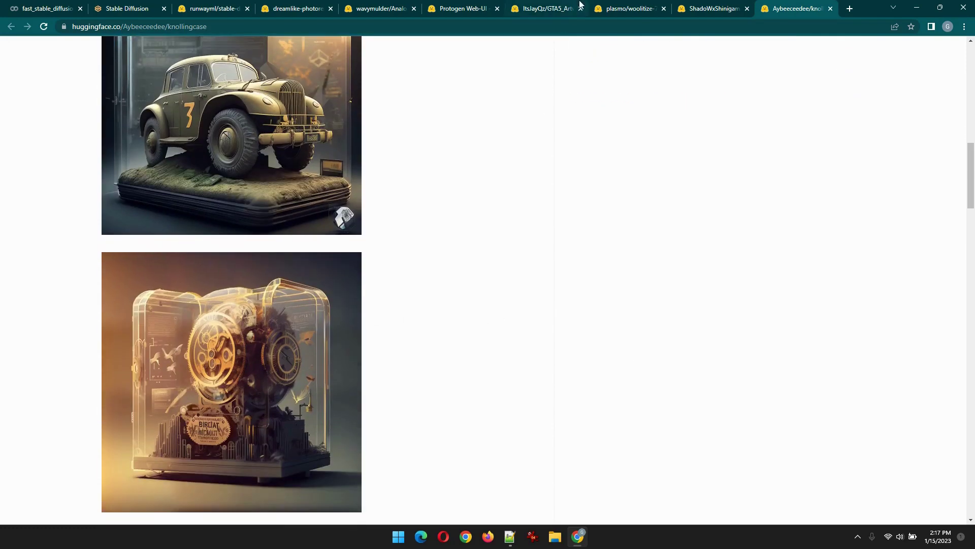
{"action": "left_click", "coordinate": [614, 8]}
{"action": "left_click", "coordinate": [687, 10]}
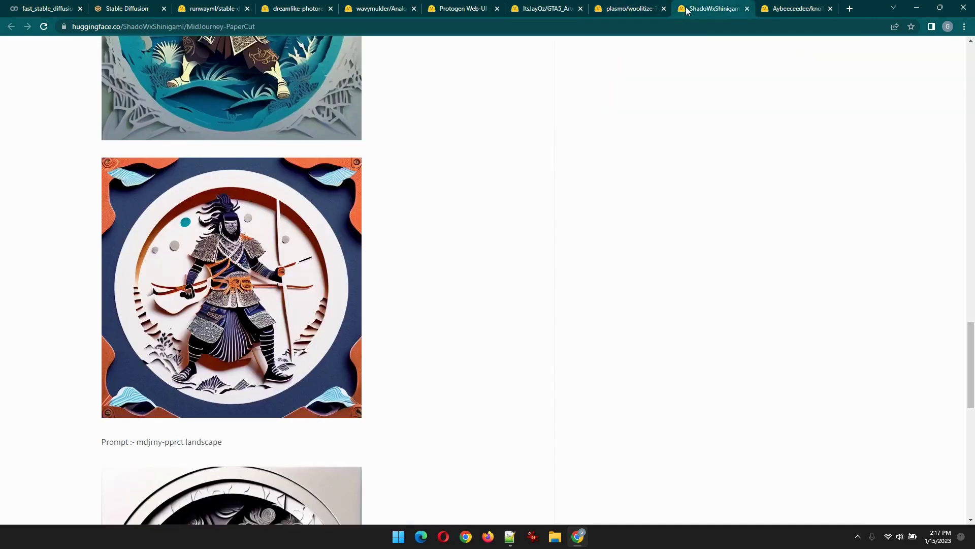
{"action": "left_click", "coordinate": [566, 11]}
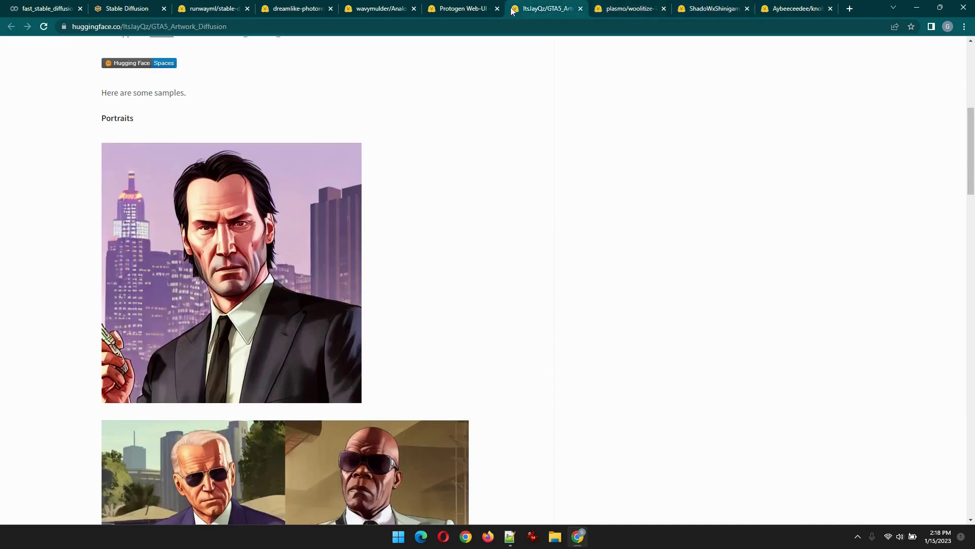
Review the examples table in the Protogen Web-UI space, including its models, prompts, guidance scales, steps and negative prompts.
{"action": "left_click", "coordinate": [470, 10]}
{"action": "scroll", "coordinate": [538, 122], "scroll_direction": "down", "scroll_amount": 8}
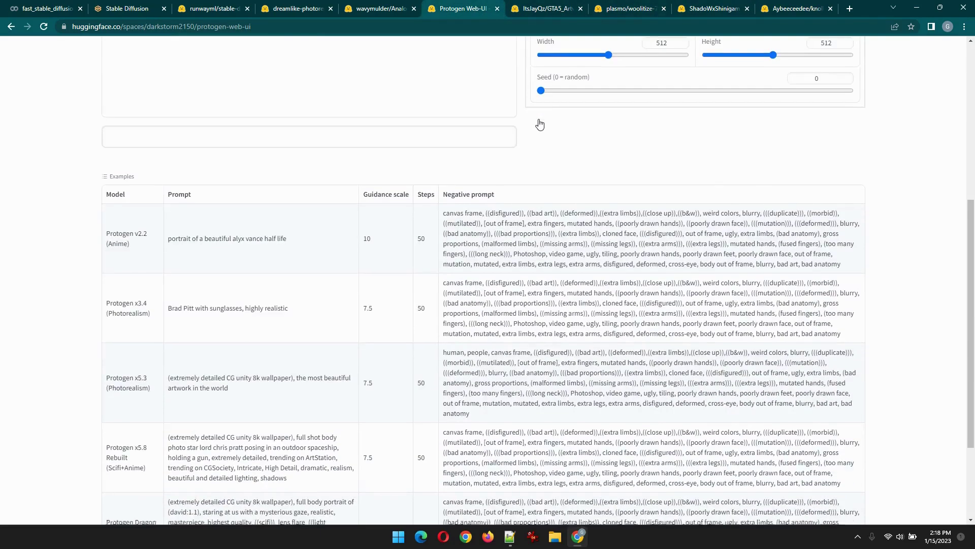
{"action": "scroll", "coordinate": [540, 124], "scroll_direction": "up", "scroll_amount": 2}
{"action": "scroll", "coordinate": [540, 125], "scroll_direction": "down", "scroll_amount": 1}
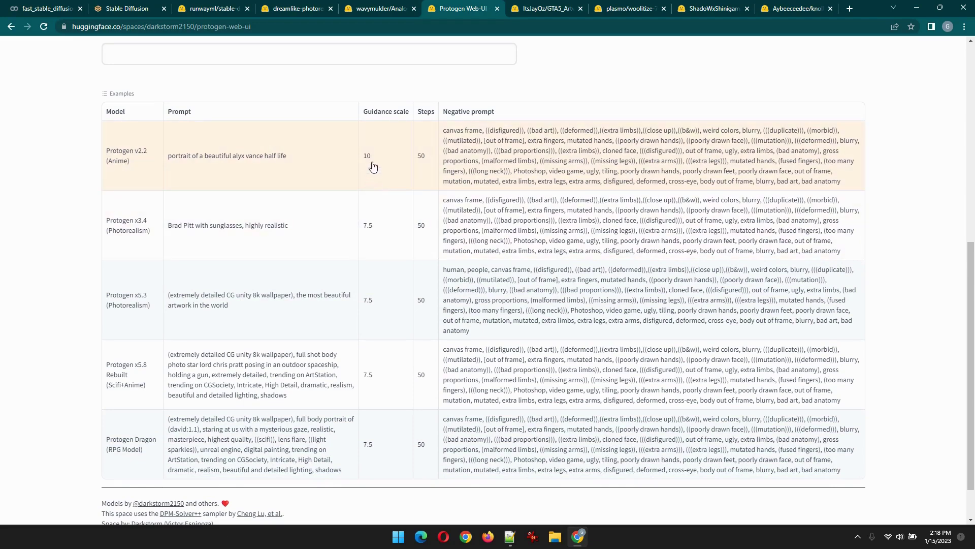
Check the Model Download/Load section of the Colab notebook and return to the Stable Diffusion web UI's txt2img page.
{"action": "left_click", "coordinate": [34, 11]}
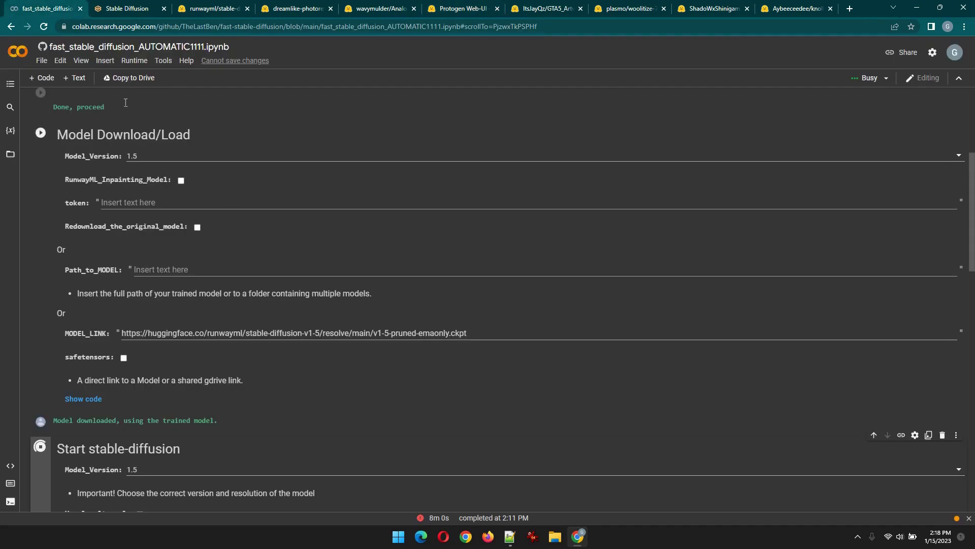
{"action": "left_click", "coordinate": [118, 11]}
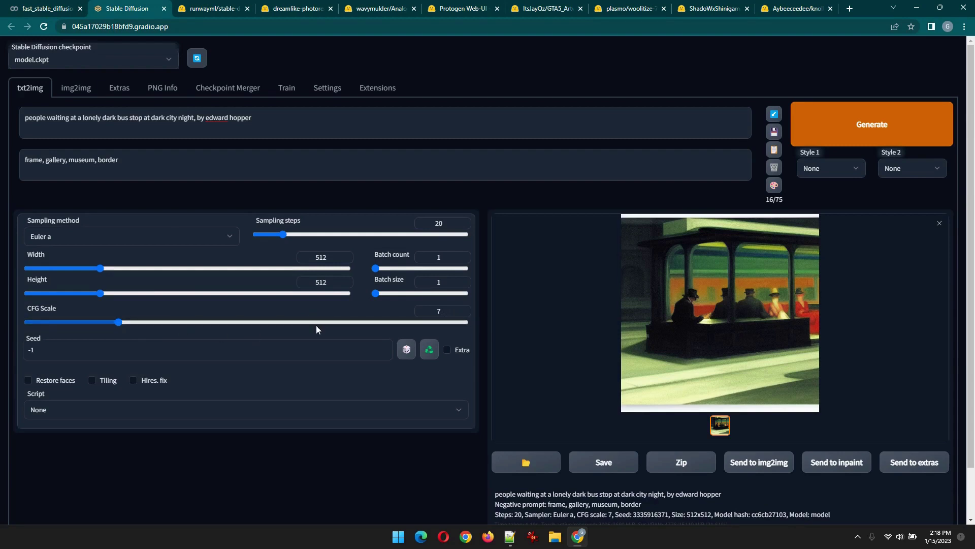
{"action": "left_click", "coordinate": [51, 8]}
{"action": "key", "text": "ctrl+Tab"}
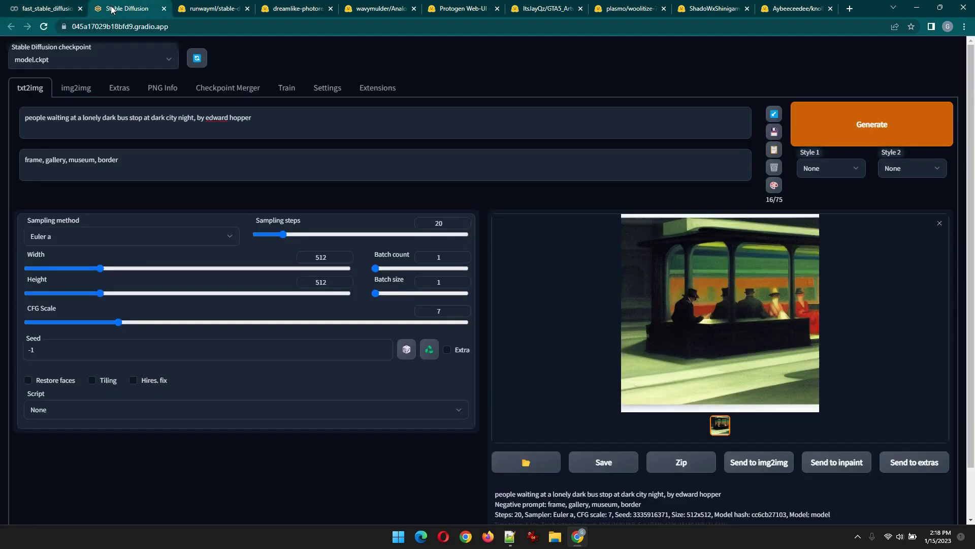